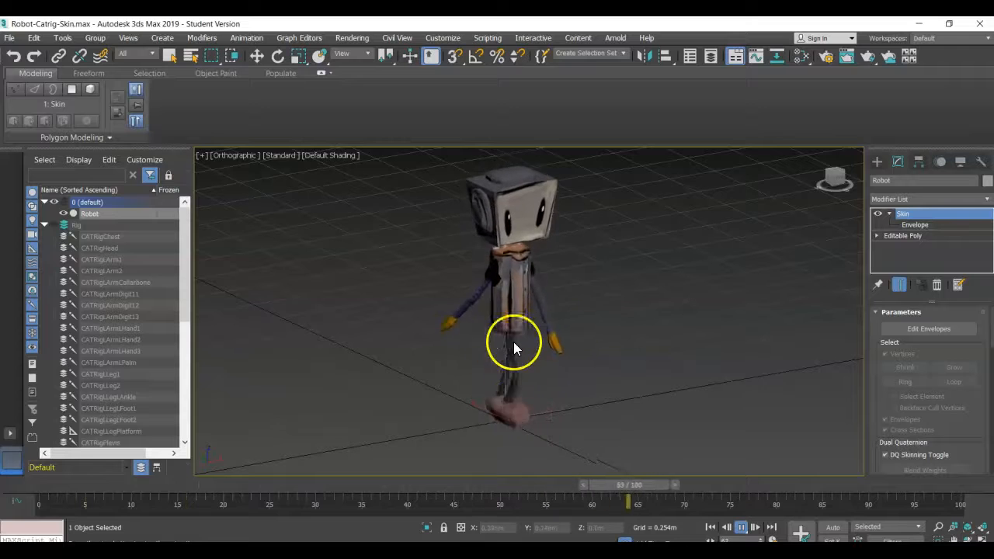
# Examine how the robot's torso, arms, legs and feet deform while the walk animation plays
pyautogui.scroll(5, 535, 304)
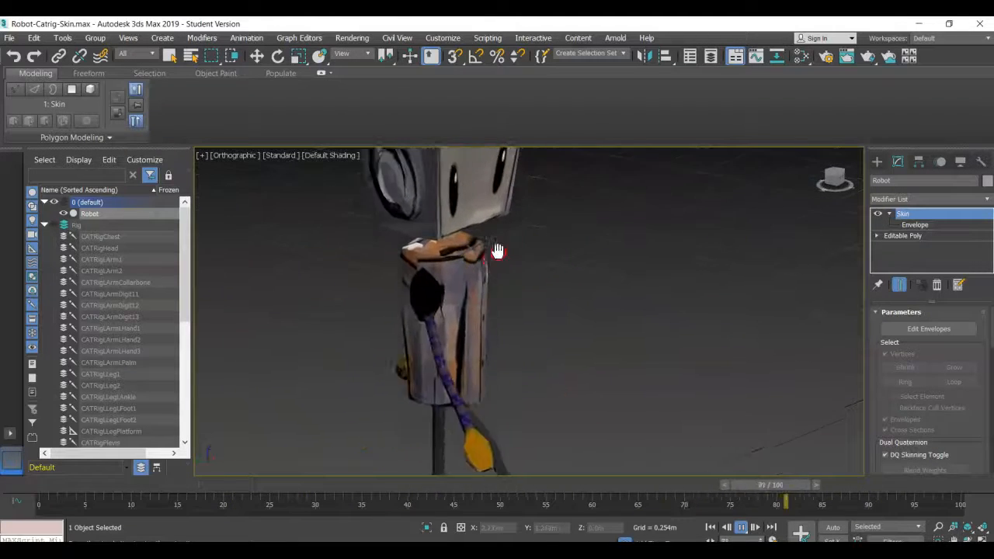
pyautogui.scroll(-5, 471, 330)
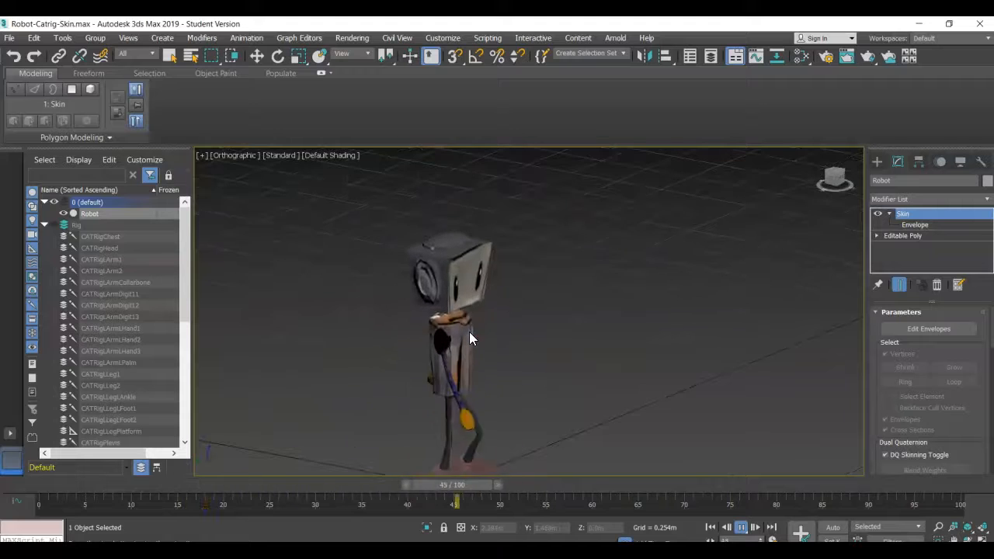
pyautogui.scroll(6, 449, 327)
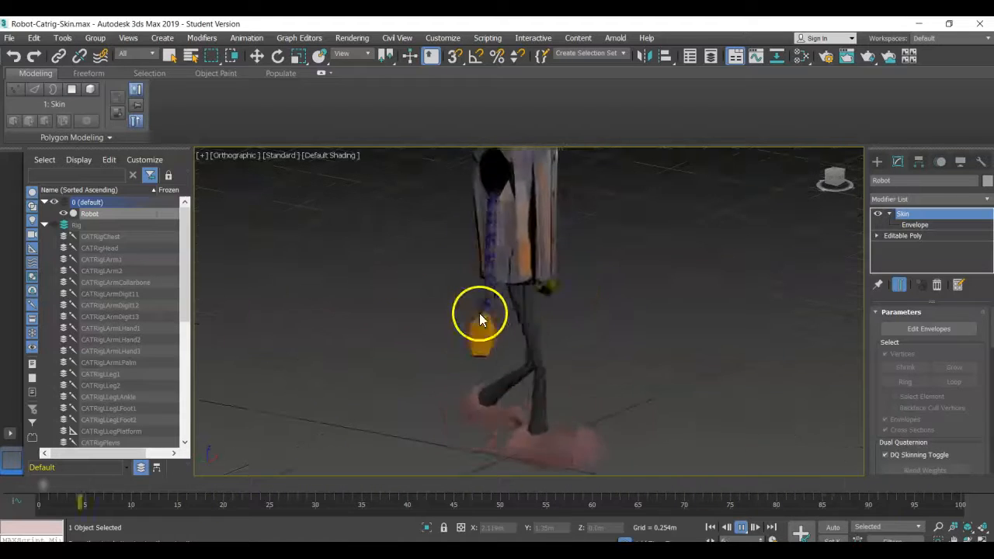
pyautogui.click(468, 283)
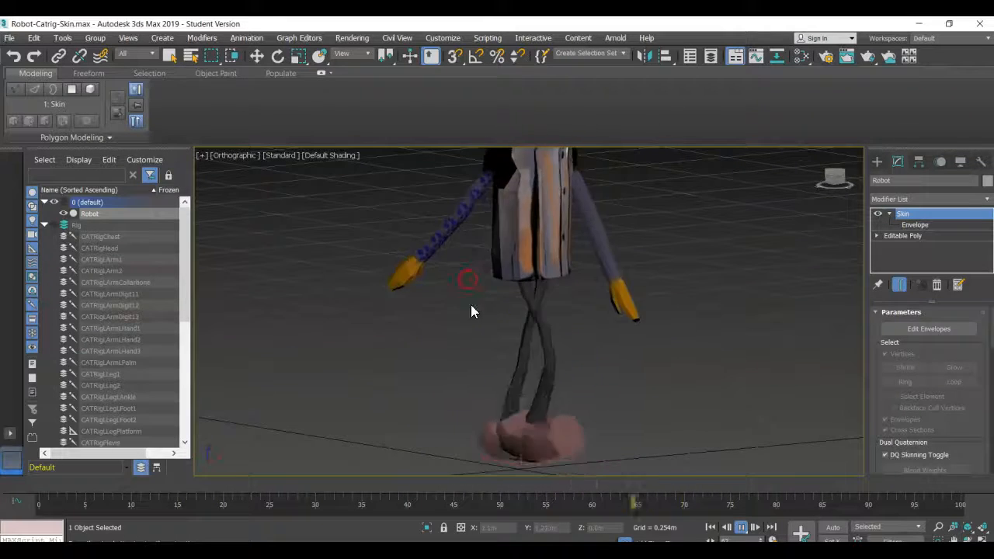
pyautogui.click(527, 413)
pyautogui.keyDown('alt'); pyautogui.moveTo(526, 413); pyautogui.dragTo(556, 362, button='middle'); pyautogui.keyUp('alt')
pyautogui.scroll(5, 589, 425)
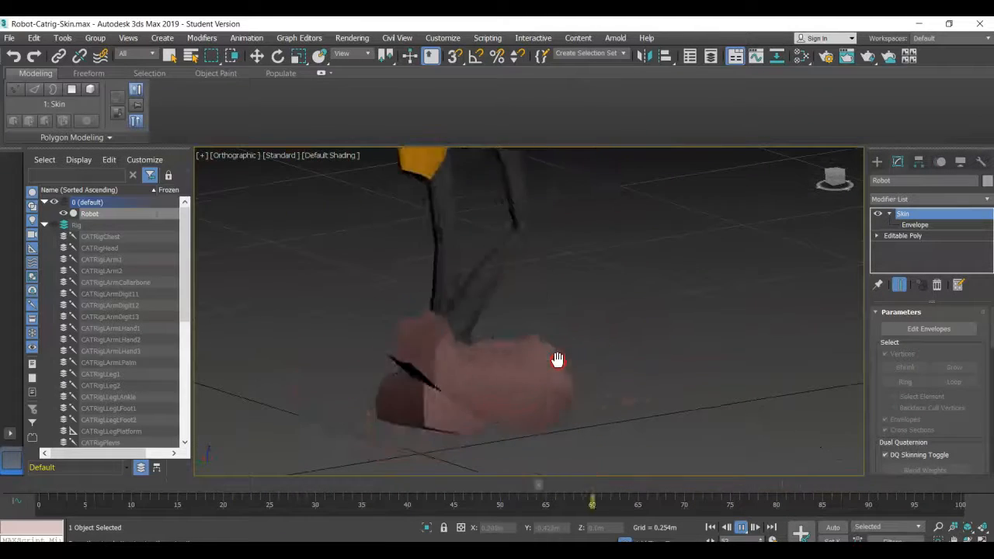
# Stop the playback, go to frame 34 and check the deformed geometry of the robot's feet
pyautogui.click(742, 528)
pyautogui.moveTo(279, 490); pyautogui.dragTo(346, 483)
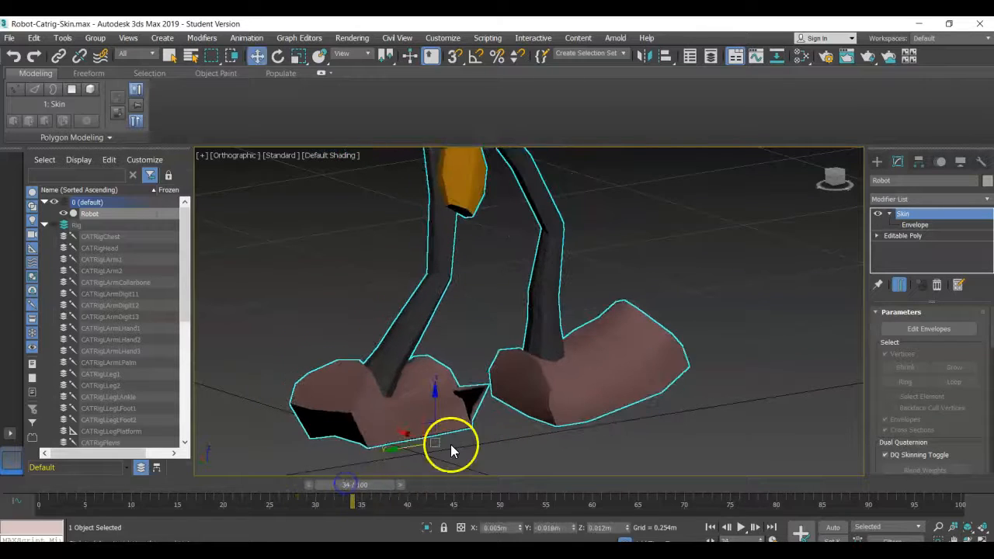
pyautogui.keyDown('alt'); pyautogui.moveTo(452, 446); pyautogui.dragTo(396, 460, button='middle'); pyautogui.keyUp('alt')
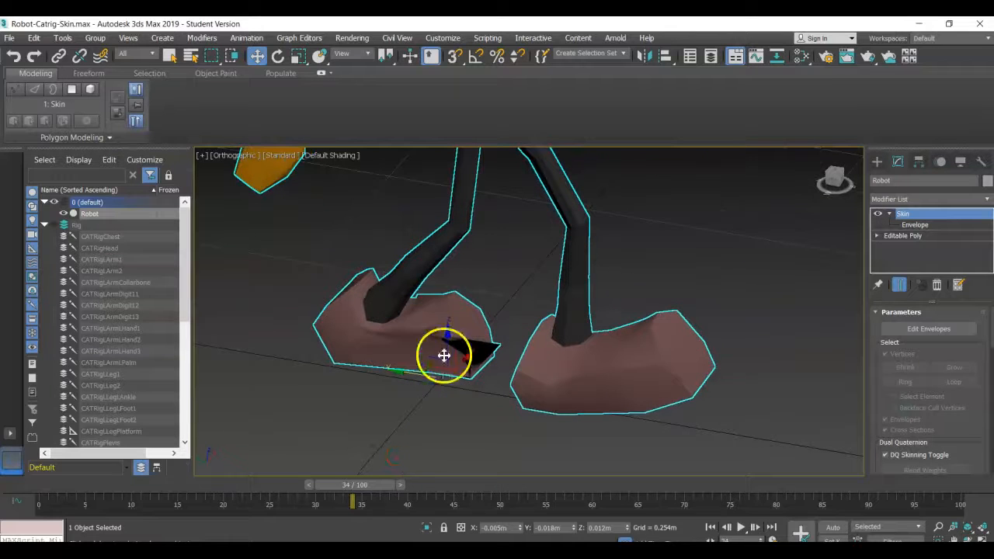
pyautogui.moveTo(520, 311)
pyautogui.keyDown('alt'); pyautogui.mouseDown(button='middle')
pyautogui.moveTo(504, 327)
pyautogui.moveTo(501, 312)
pyautogui.mouseUp(button='middle'); pyautogui.keyUp('alt')
pyautogui.moveTo(496, 251); pyautogui.dragTo(393, 399, button='middle')
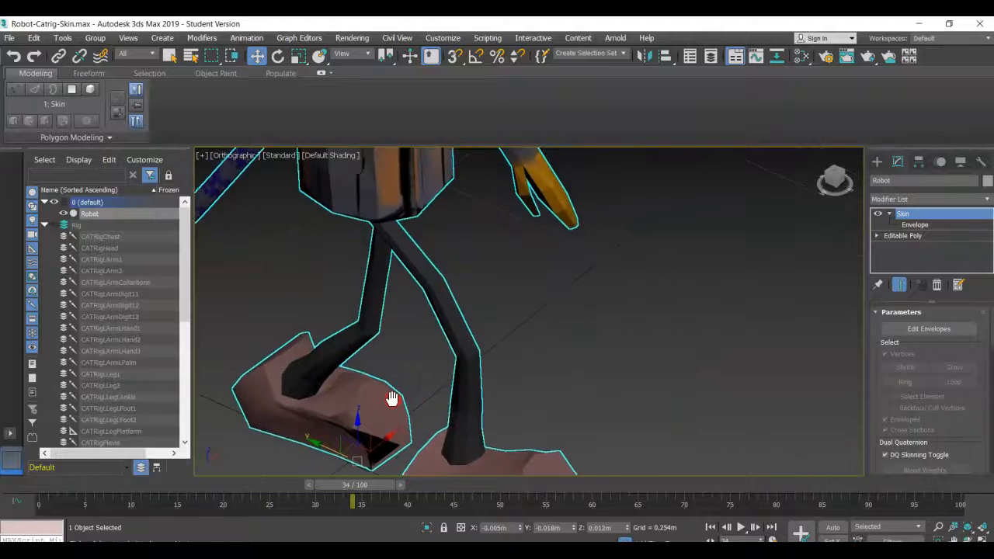
pyautogui.scroll(-3, 394, 397)
pyautogui.moveTo(409, 340); pyautogui.dragTo(426, 320, button='middle')
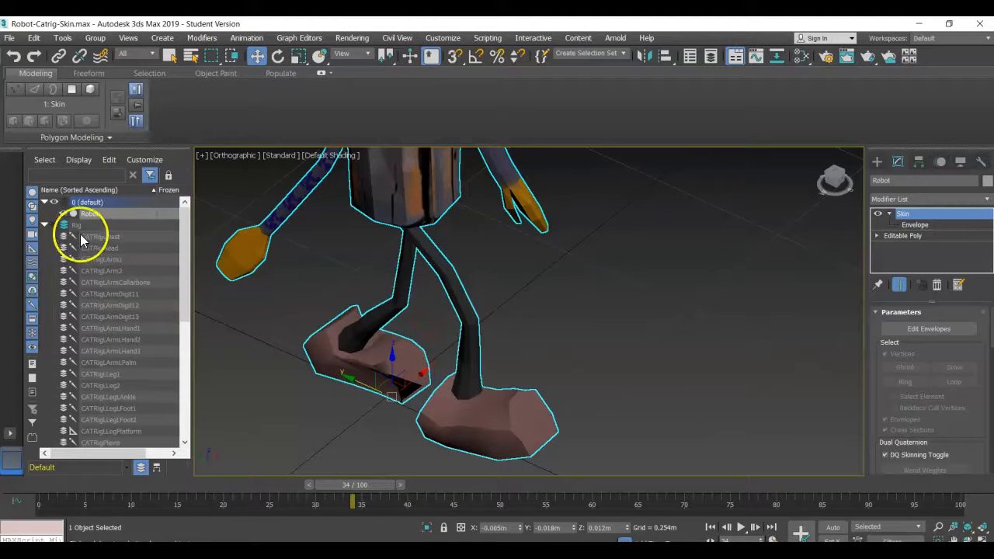
# Unhide the Rig layer and turn on envelope editing in the robot's Skin modifier
pyautogui.click(53, 224)
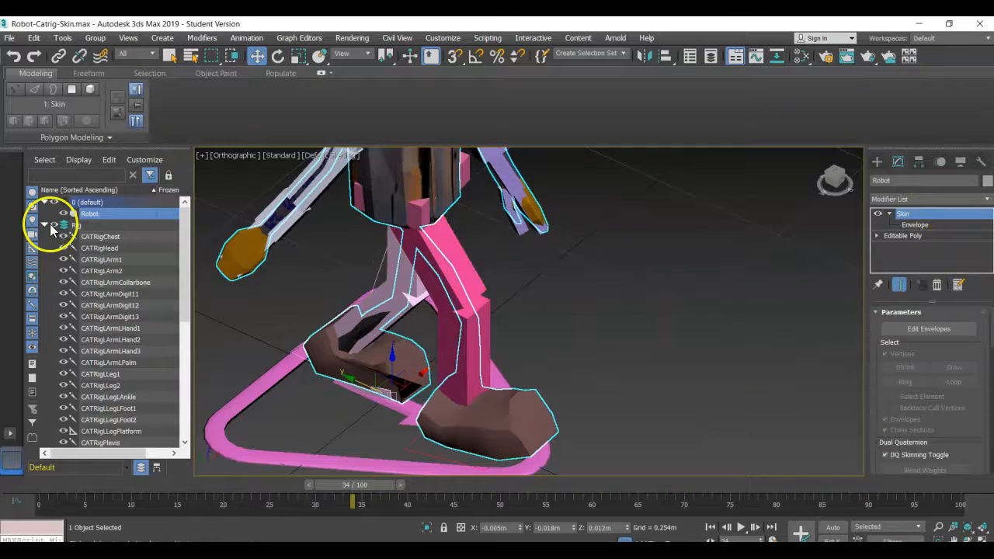
pyautogui.click(905, 215)
pyautogui.click(906, 215)
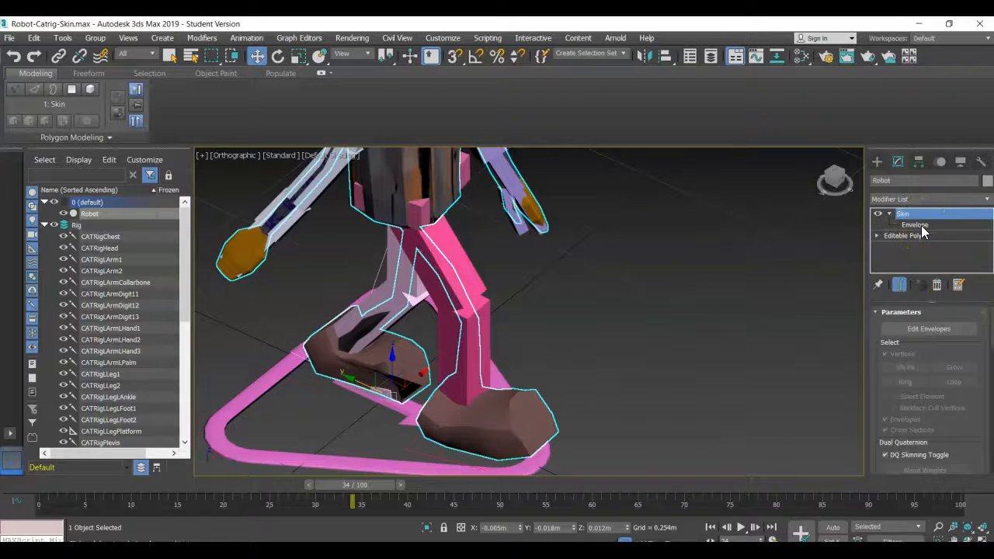
pyautogui.click(917, 328)
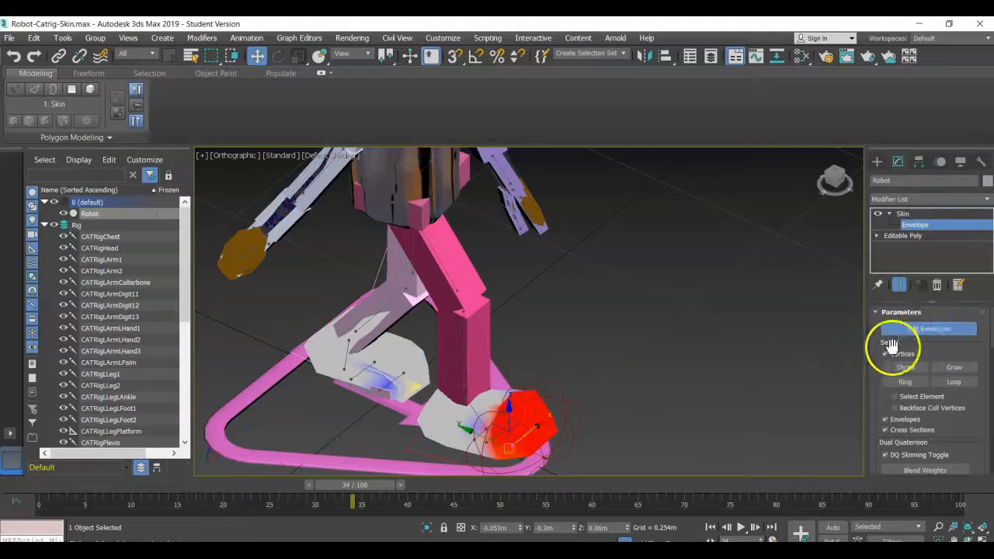
# Compare the influence areas of the bones CATRigRLegRFoot1 and CATRigRLegRFoot2, ending with CATRigRLegRFoot2 selected
pyautogui.scroll(-1, 891, 345)
pyautogui.scroll(-2, 618, 379)
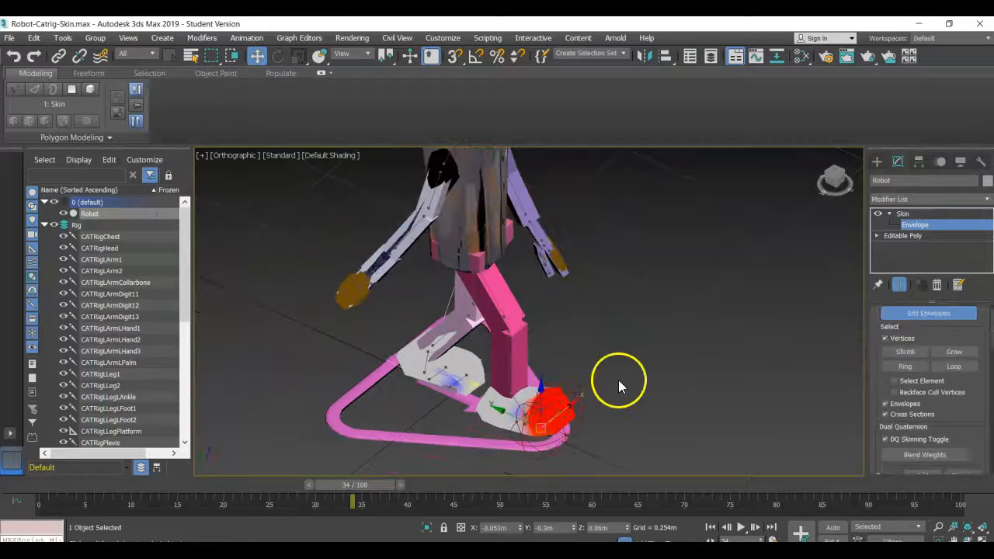
pyautogui.moveTo(618, 380); pyautogui.dragTo(643, 334, button='middle')
pyautogui.scroll(-5, 940, 380)
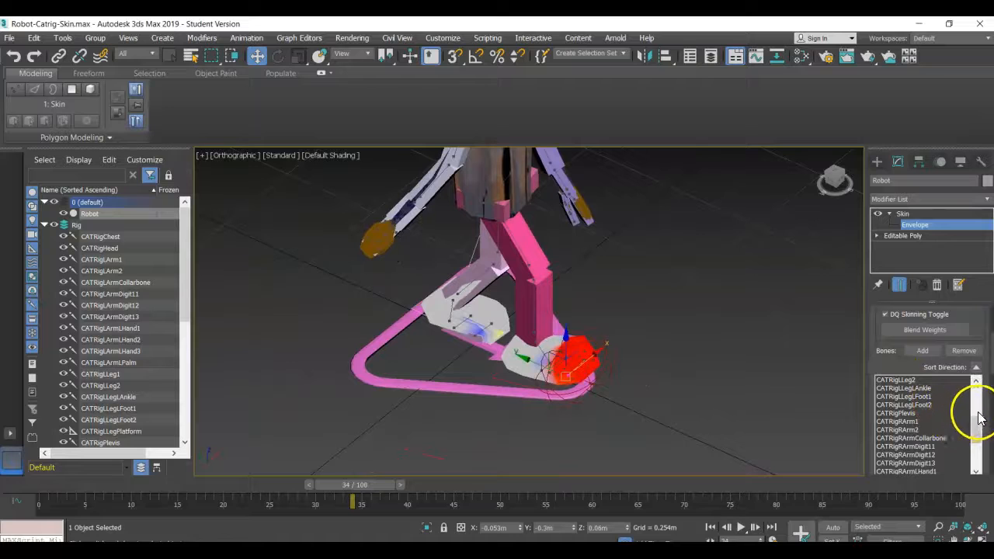
pyautogui.scroll(-2, 977, 415)
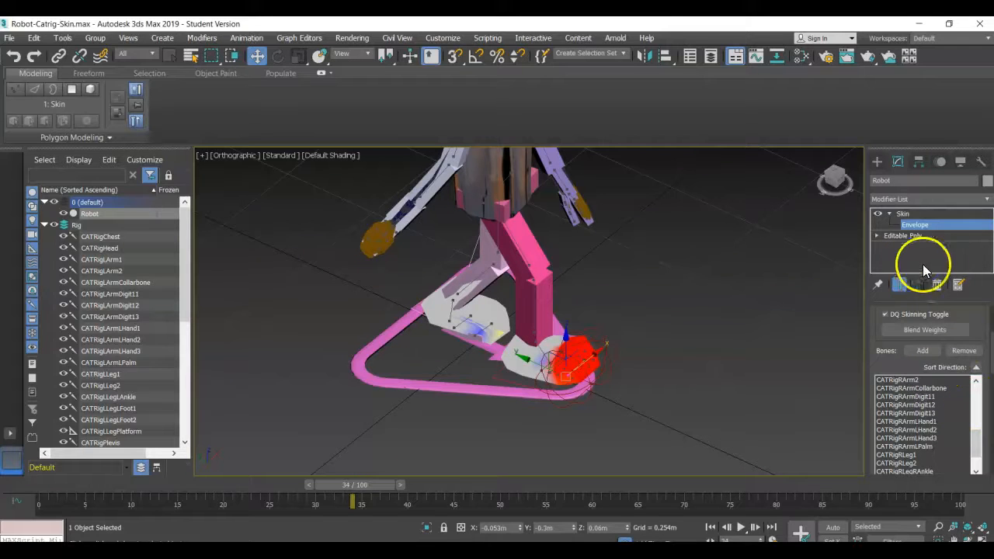
pyautogui.scroll(3, 598, 356)
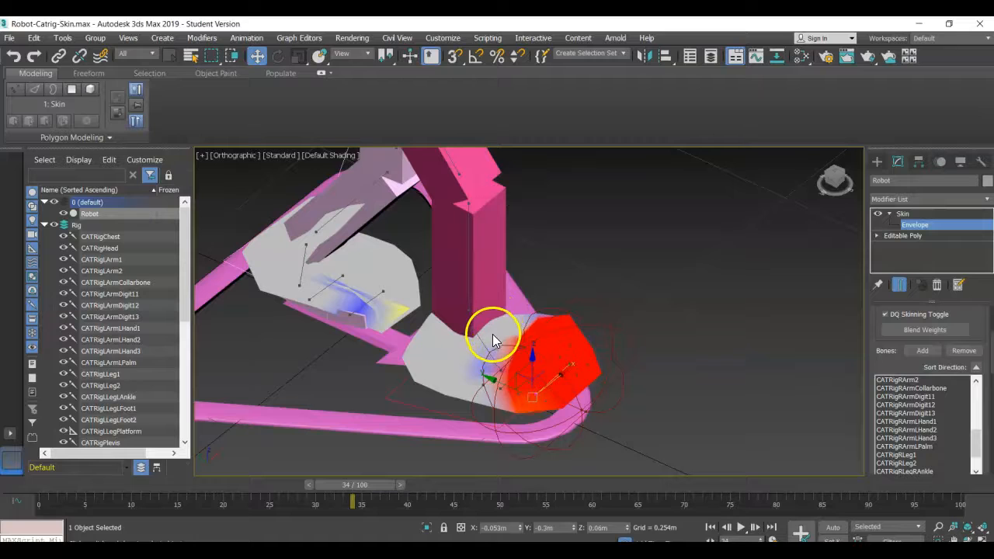
pyautogui.moveTo(606, 323)
pyautogui.keyDown('alt'); pyautogui.mouseDown(button='middle')
pyautogui.moveTo(638, 312)
pyautogui.moveTo(652, 291)
pyautogui.moveTo(645, 273)
pyautogui.moveTo(619, 259)
pyautogui.moveTo(569, 323)
pyautogui.moveTo(605, 332)
pyautogui.mouseUp(button='middle'); pyautogui.keyUp('alt')
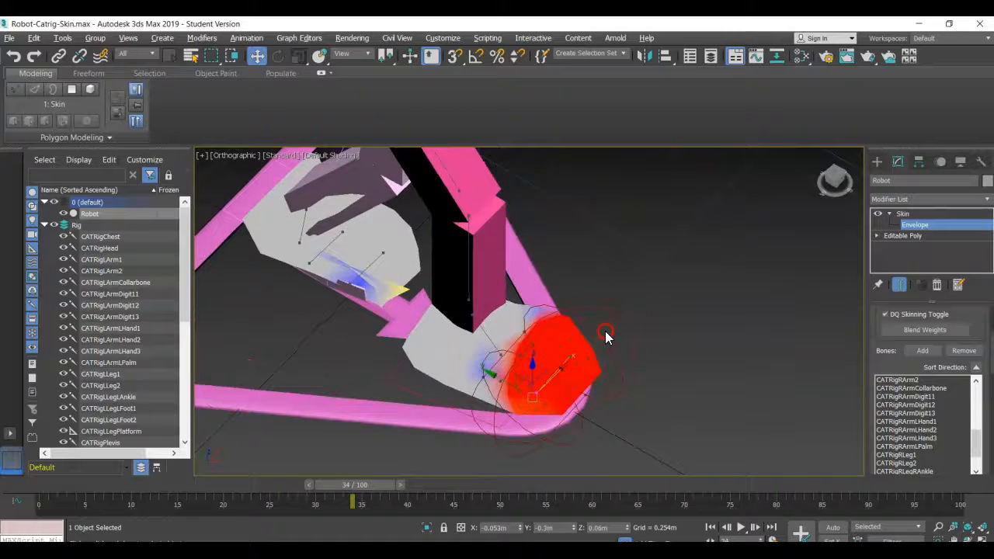
pyautogui.moveTo(512, 368); pyautogui.dragTo(540, 358, button='middle')
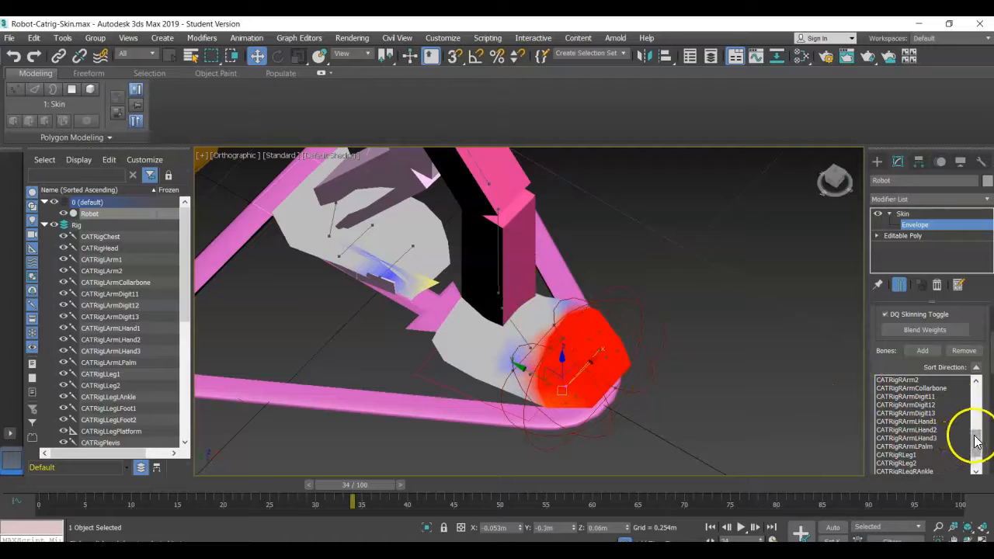
pyautogui.moveTo(976, 440); pyautogui.dragTo(976, 450)
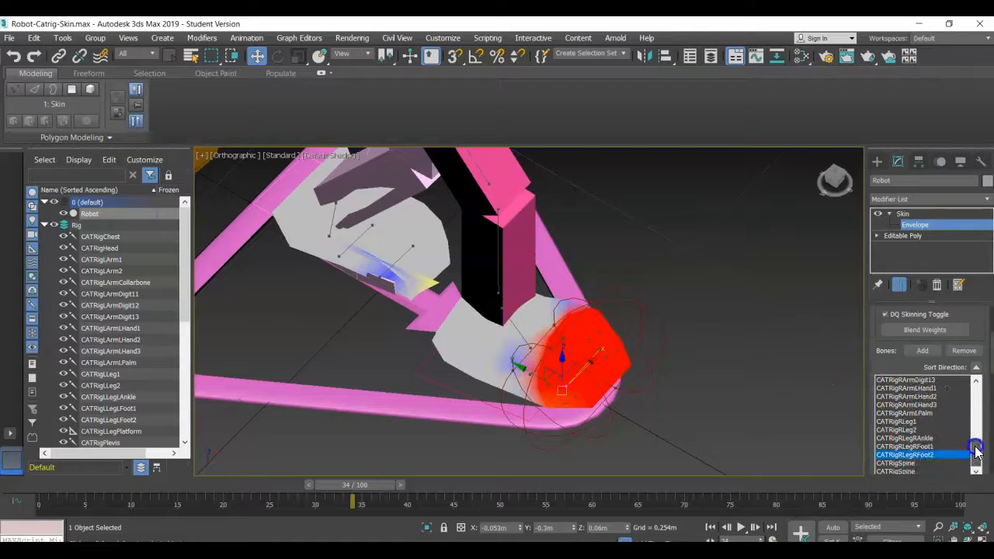
pyautogui.click(932, 448)
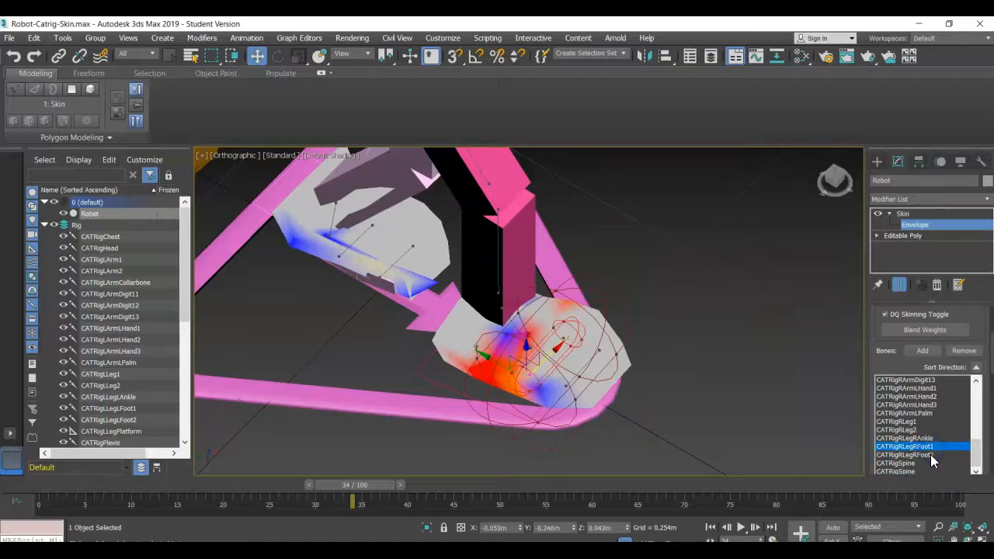
pyautogui.click(932, 456)
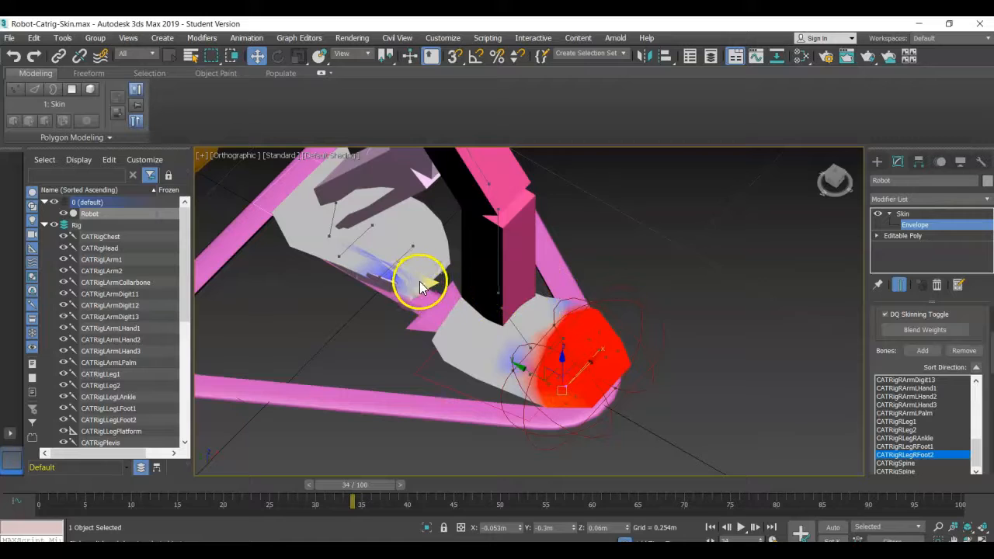
# Shorten the CATRigRLegRFoot2 envelope by moving its +X endpoint inward by about 0.011 m
pyautogui.keyDown('alt'); pyautogui.moveTo(435, 282); pyautogui.dragTo(466, 276, button='middle'); pyautogui.keyUp('alt')
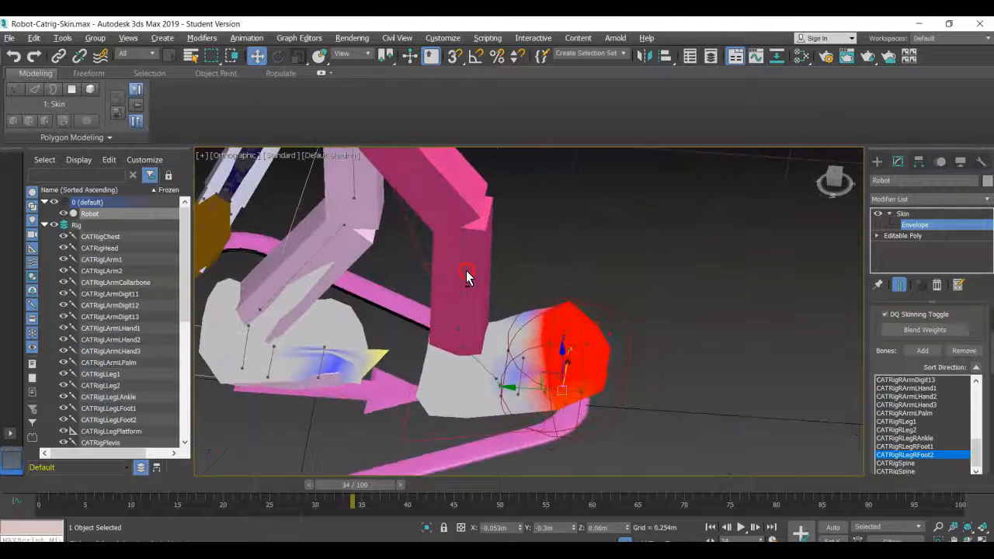
pyautogui.keyDown('alt'); pyautogui.moveTo(595, 300); pyautogui.dragTo(510, 309, button='middle'); pyautogui.keyUp('alt')
pyautogui.scroll(2, 647, 337)
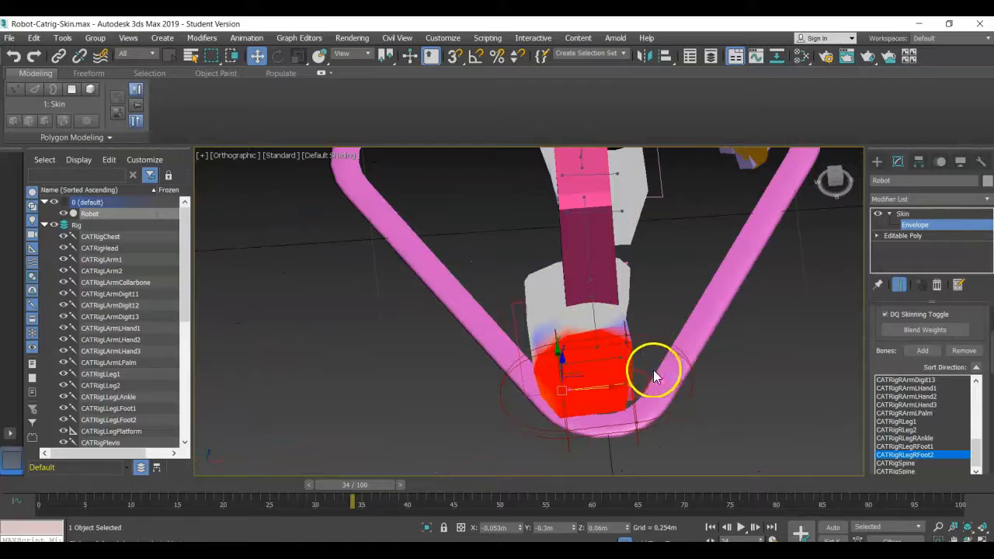
pyautogui.scroll(4, 658, 364)
pyautogui.scroll(-1, 724, 370)
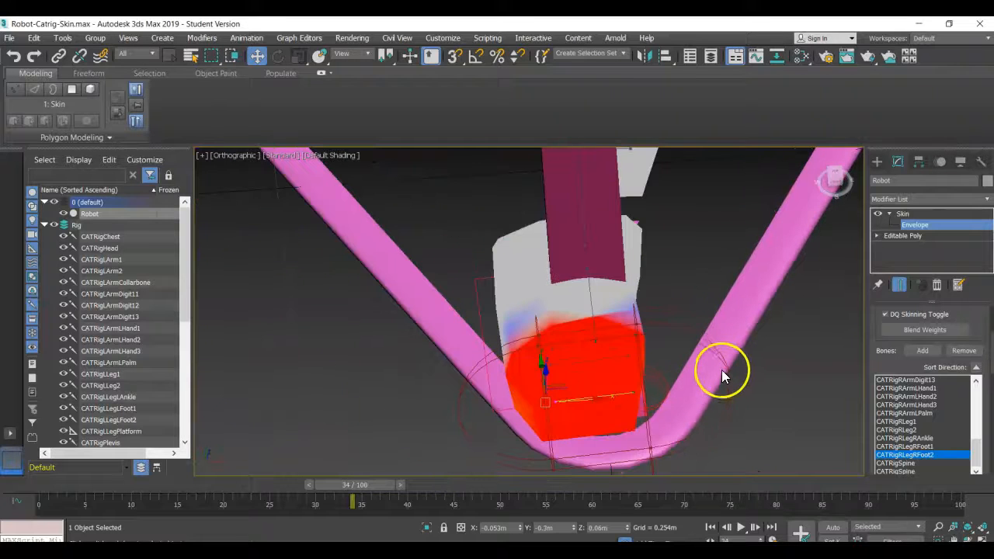
pyautogui.scroll(-1, 682, 355)
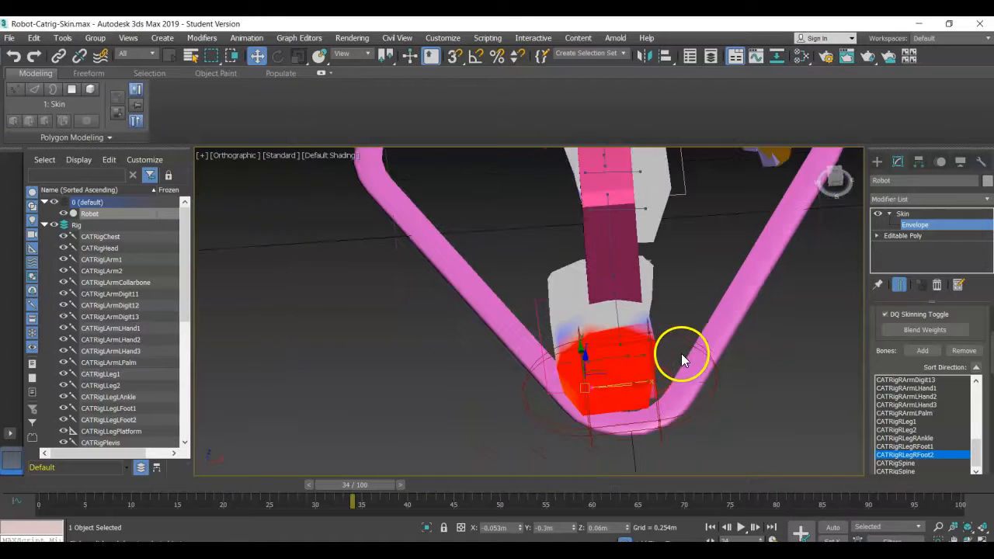
pyautogui.scroll(4, 594, 377)
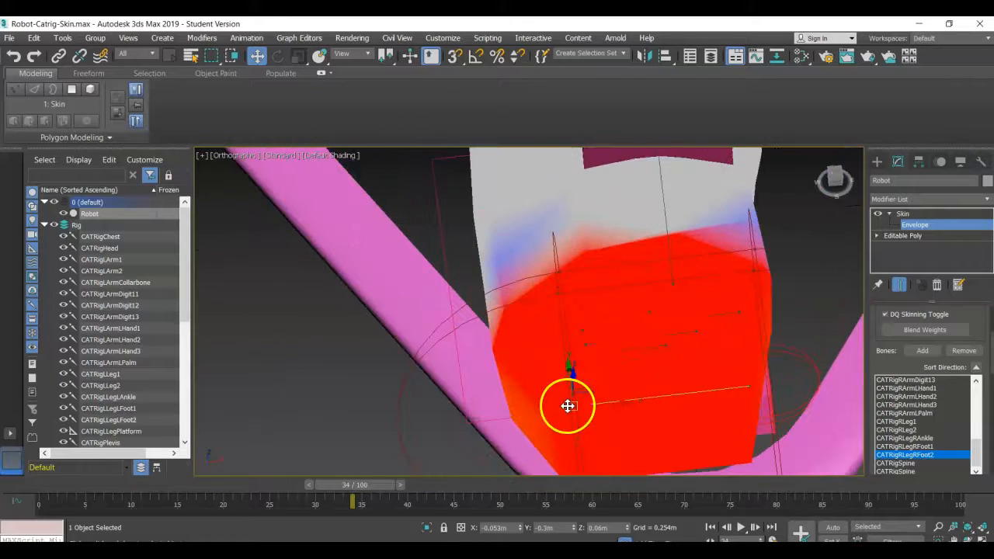
pyautogui.click(751, 386)
pyautogui.moveTo(751, 386); pyautogui.dragTo(727, 397)
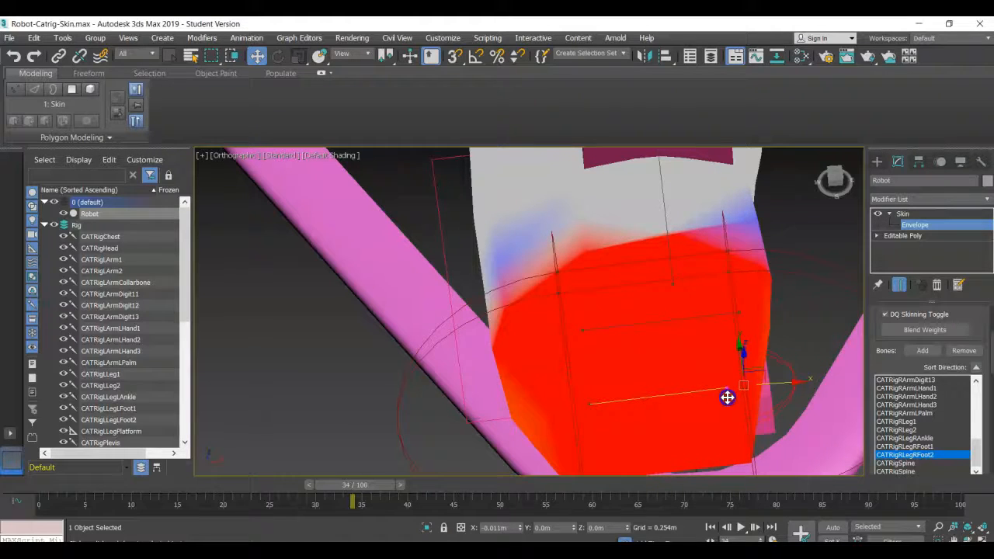
pyautogui.scroll(-5, 703, 402)
pyautogui.keyDown('alt'); pyautogui.moveTo(702, 402); pyautogui.dragTo(769, 395, button='middle'); pyautogui.keyUp('alt')
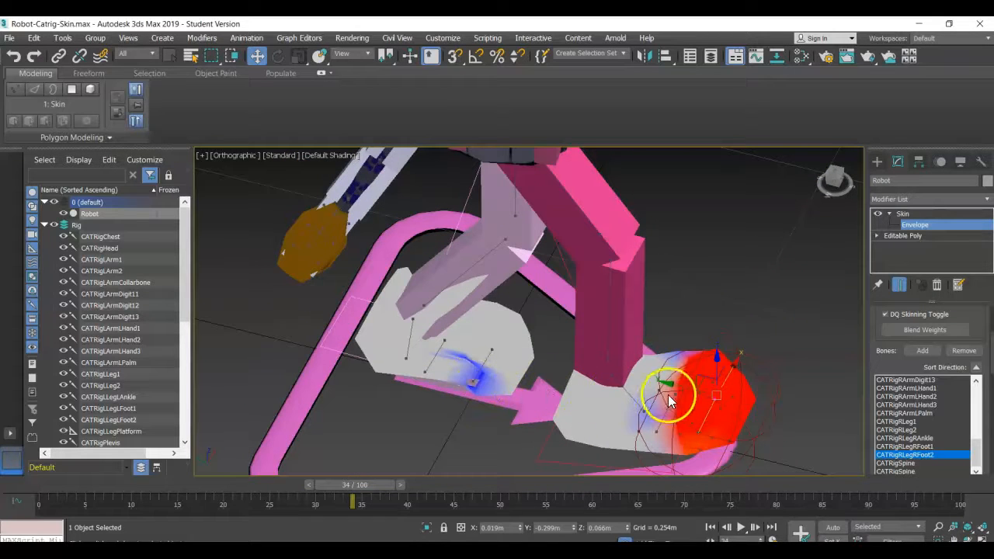
# Reduce the CATRigRLegRFoot2 envelope radius at the +X end by moving its cross-section point toward the toe, to about Y -0.238 m
pyautogui.scroll(-2, 664, 411)
pyautogui.moveTo(666, 410); pyautogui.dragTo(671, 335, button='middle')
pyautogui.scroll(4, 671, 386)
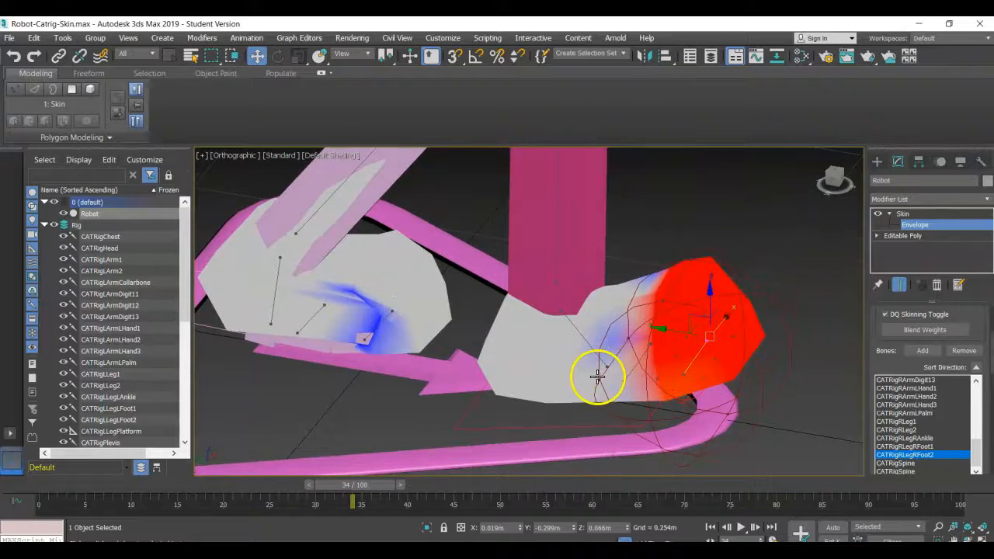
pyautogui.moveTo(603, 378); pyautogui.dragTo(608, 378)
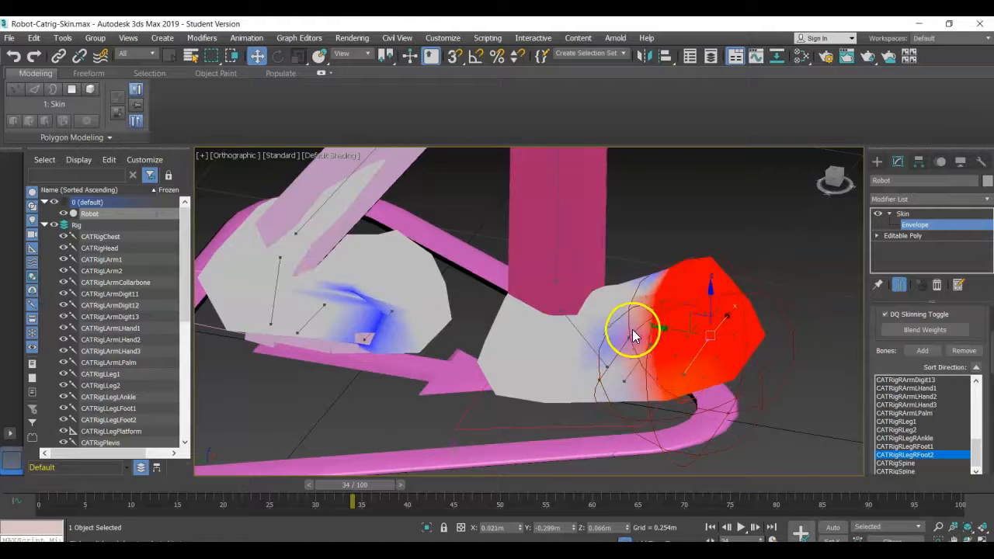
pyautogui.scroll(4, 634, 329)
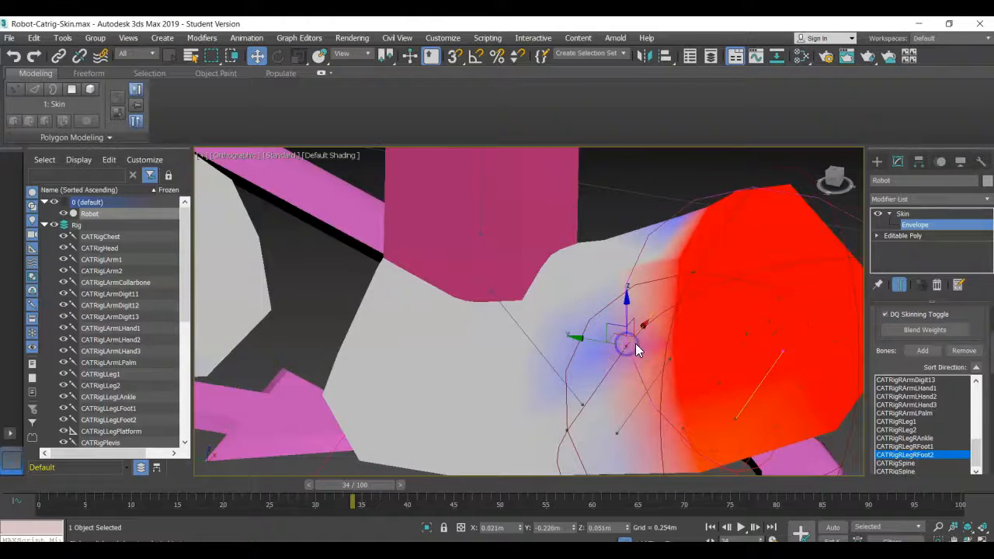
pyautogui.scroll(-5, 633, 342)
pyautogui.click(587, 338)
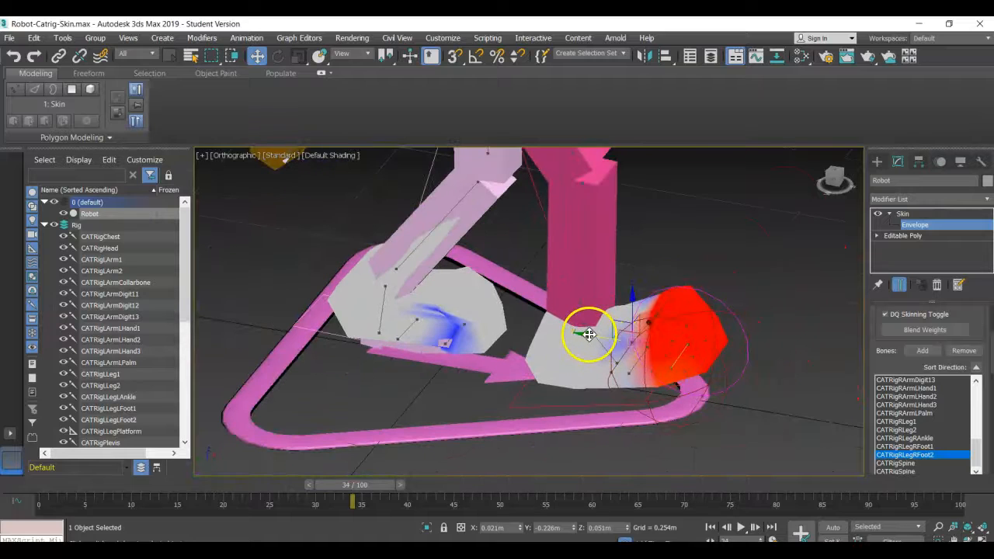
pyautogui.moveTo(592, 335); pyautogui.dragTo(613, 337)
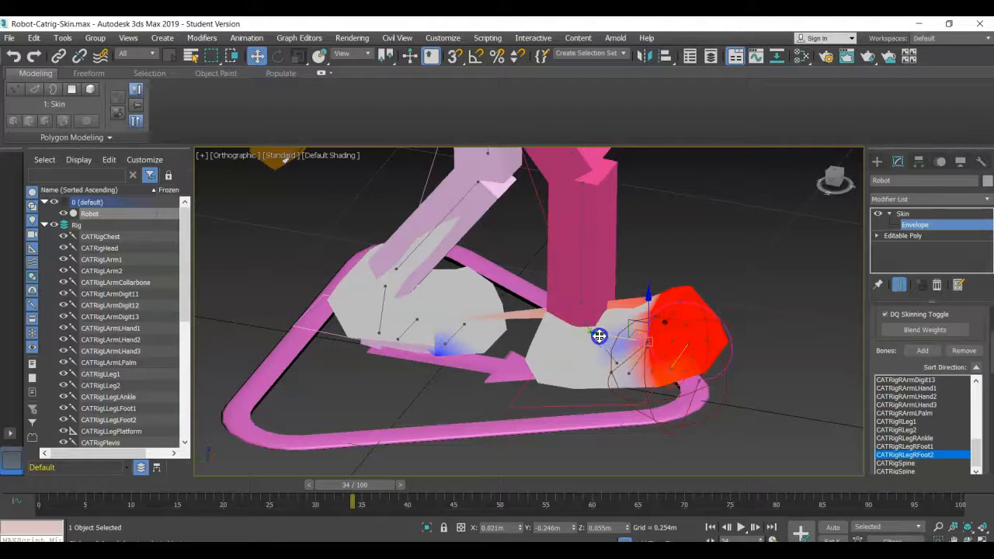
pyautogui.moveTo(602, 335); pyautogui.dragTo(595, 335)
# Reduce the envelope radius at the opposite, -X end by moving its cross-section point toward the toe, to about Y -0.237 m
pyautogui.scroll(3, 609, 354)
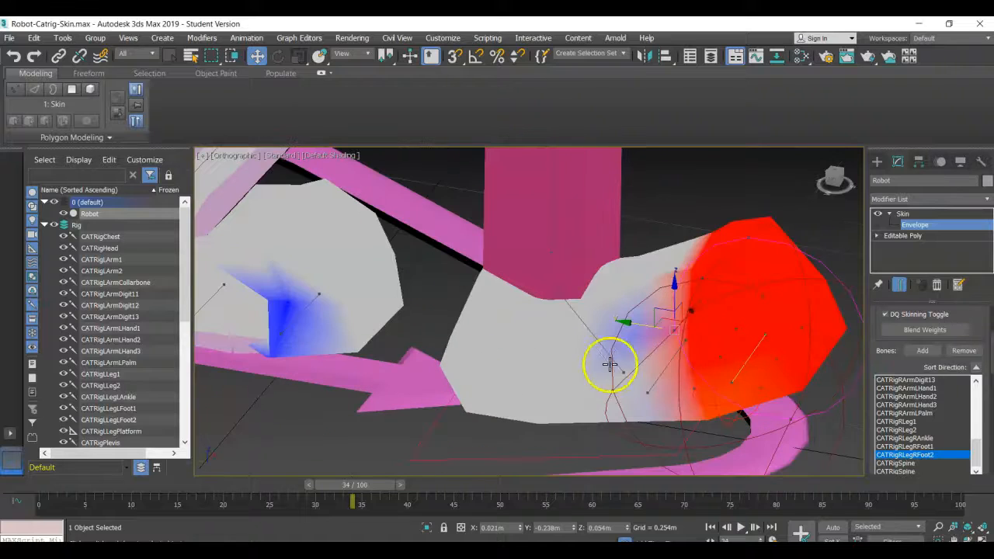
pyautogui.click(566, 382)
pyautogui.moveTo(566, 383)
pyautogui.mouseDown()
pyautogui.moveTo(610, 389)
pyautogui.moveTo(580, 386)
pyautogui.mouseUp()
pyautogui.keyDown('alt'); pyautogui.moveTo(689, 332); pyautogui.dragTo(759, 333, button='middle'); pyautogui.keyUp('alt')
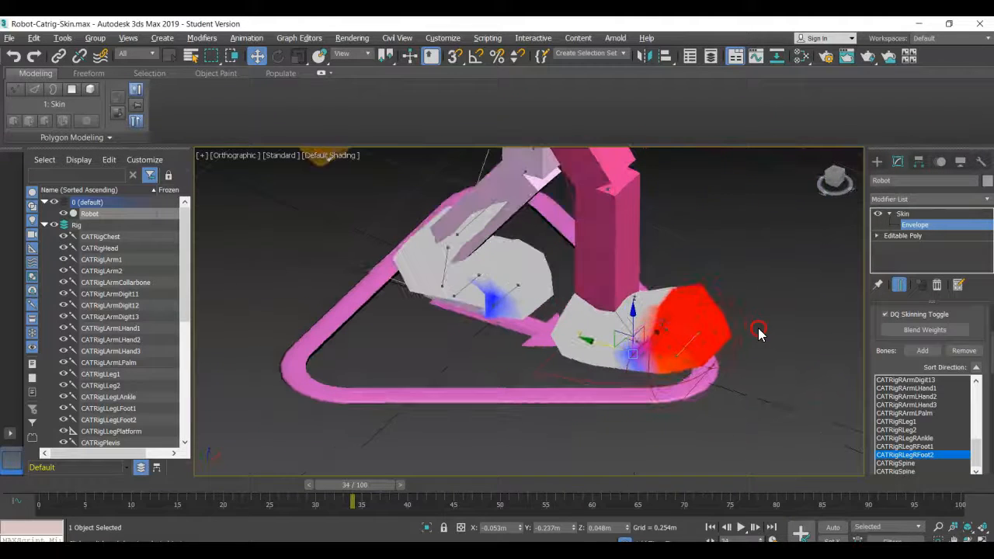
# Try to reduce the CATRigRLegRFoot2 envelope radius at the +X end by raising its lower cross-section point about 0.006 m
pyautogui.moveTo(544, 284)
pyautogui.mouseDown()
pyautogui.moveTo(487, 288)
pyautogui.moveTo(500, 303)
pyautogui.mouseUp()
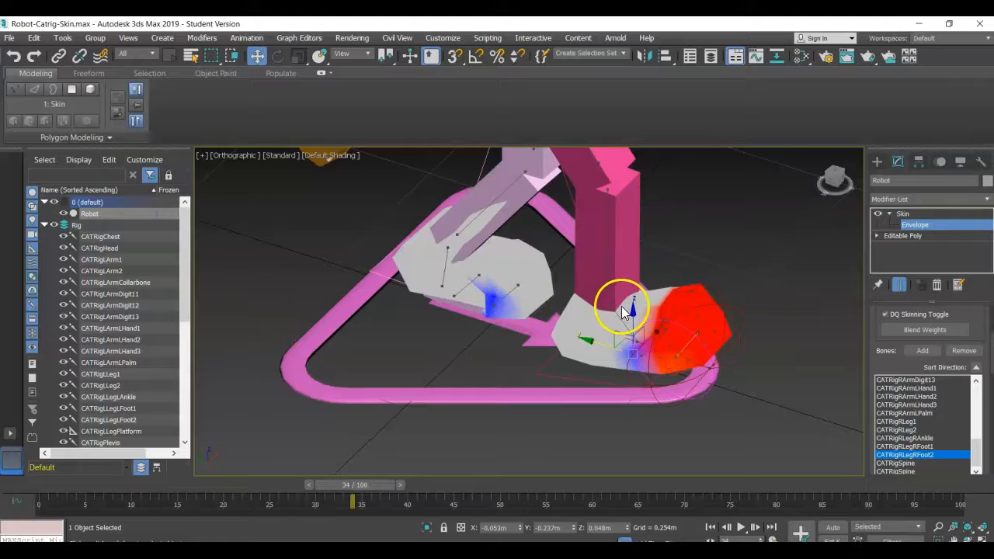
pyautogui.keyDown('alt'); pyautogui.moveTo(637, 314); pyautogui.dragTo(569, 336, button='middle'); pyautogui.keyUp('alt')
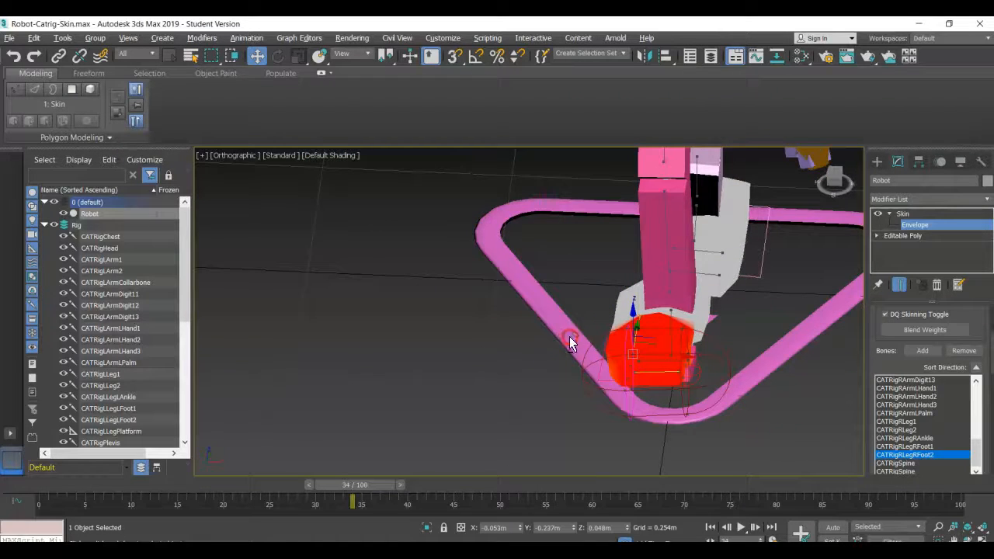
pyautogui.scroll(3, 672, 354)
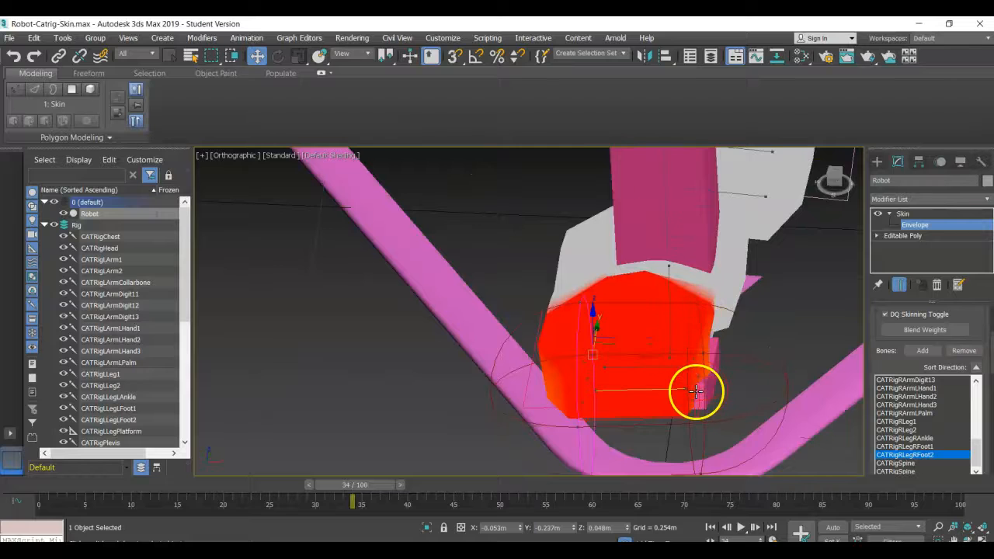
pyautogui.scroll(-2, 697, 392)
pyautogui.click(698, 448)
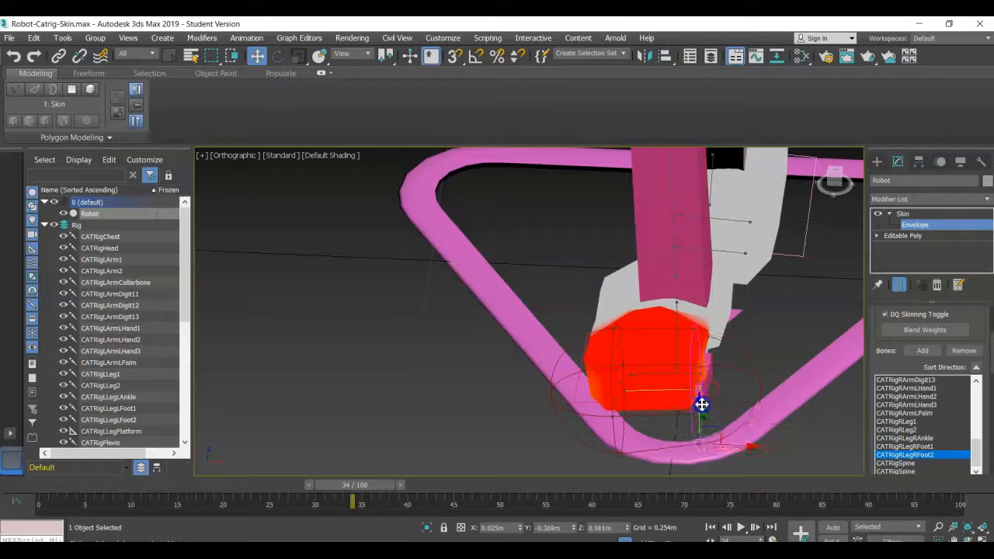
pyautogui.keyDown('alt'); pyautogui.moveTo(703, 406); pyautogui.dragTo(758, 382, button='middle'); pyautogui.keyUp('alt')
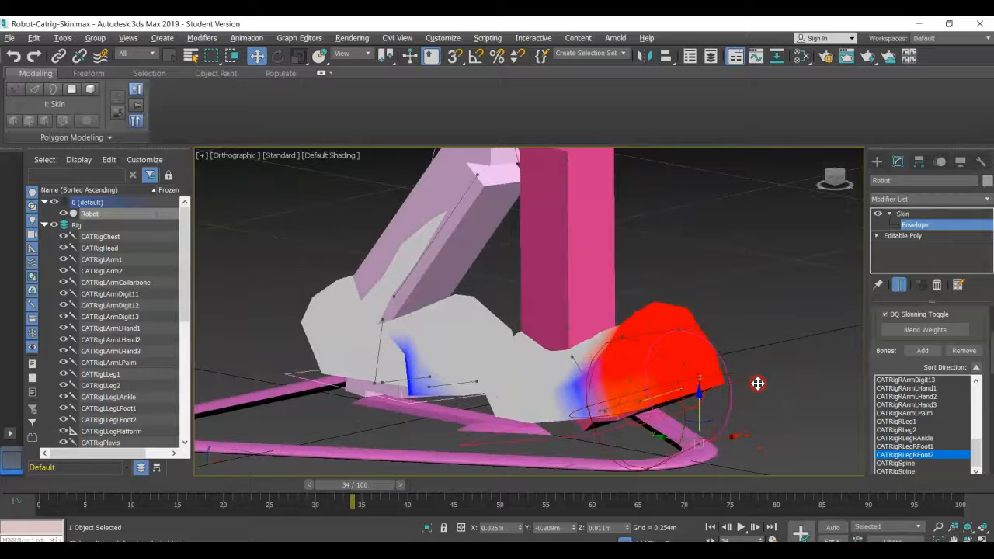
pyautogui.click(701, 393)
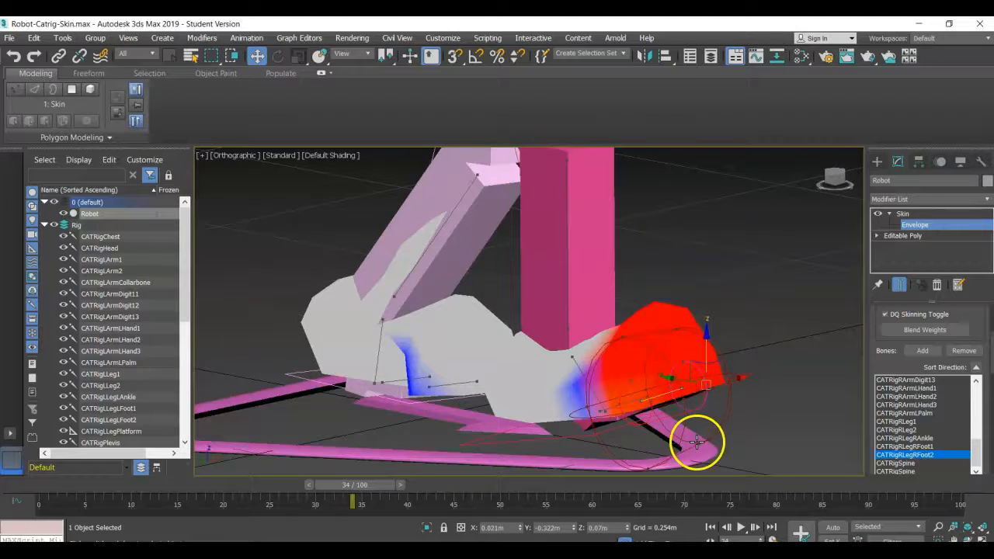
pyautogui.moveTo(701, 399); pyautogui.dragTo(700, 391)
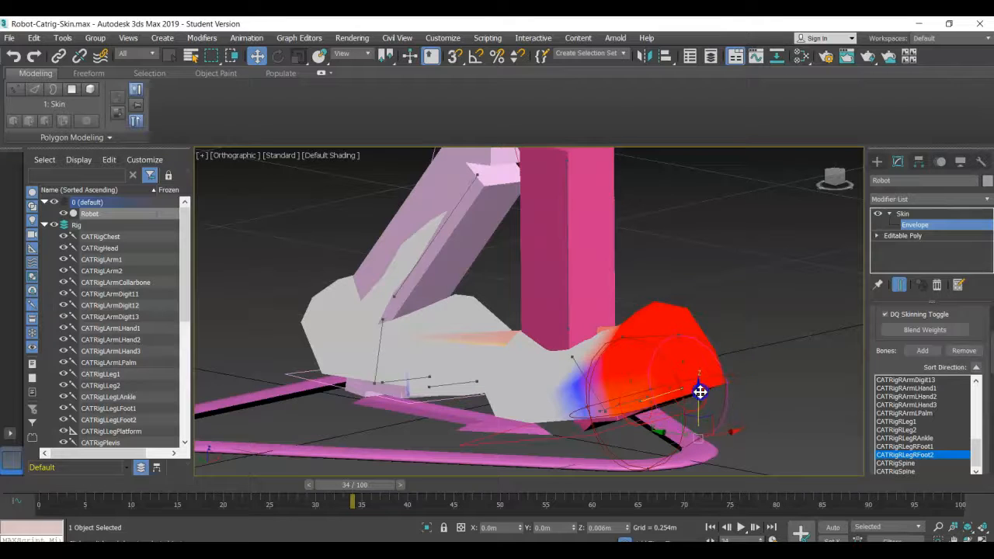
pyautogui.moveTo(699, 391); pyautogui.dragTo(699, 397)
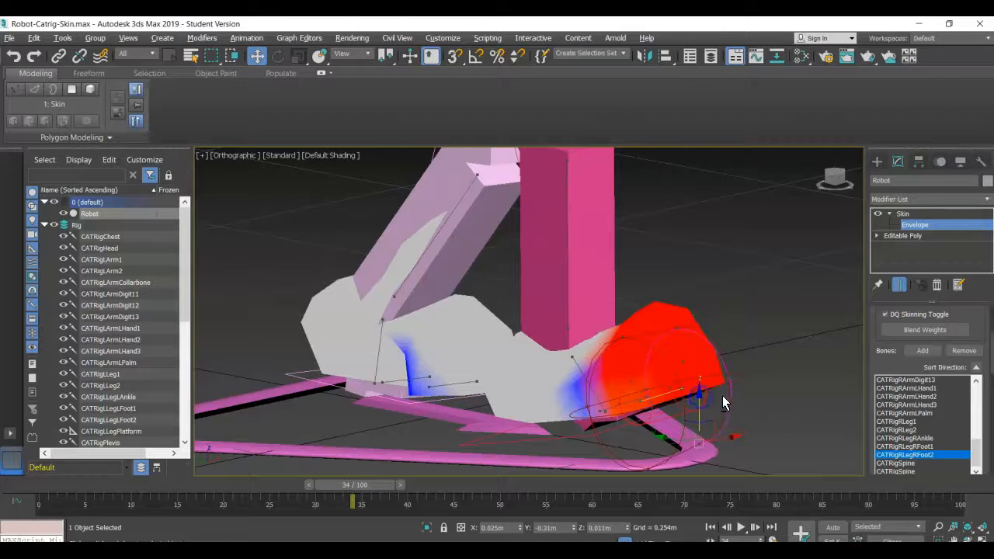
pyautogui.keyDown('alt'); pyautogui.moveTo(709, 396); pyautogui.dragTo(728, 421, button='middle'); pyautogui.keyUp('alt')
# Select the CATRigRLegRFoot1 bone and shorten its envelope by moving its +X endpoint inward along X
pyautogui.click(917, 447)
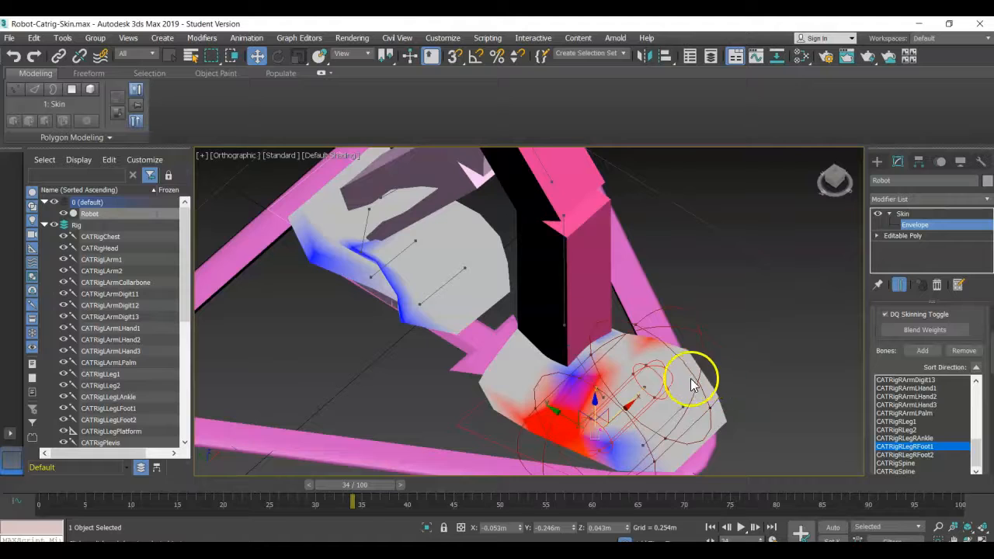
pyautogui.keyDown('alt'); pyautogui.moveTo(712, 368); pyautogui.dragTo(623, 386, button='middle'); pyautogui.keyUp('alt')
pyautogui.moveTo(682, 384)
pyautogui.mouseDown()
pyautogui.moveTo(646, 388)
pyautogui.moveTo(672, 386)
pyautogui.moveTo(664, 386)
pyautogui.mouseUp()
pyautogui.keyDown('alt'); pyautogui.moveTo(666, 386); pyautogui.dragTo(717, 395, button='middle'); pyautogui.keyUp('alt')
# Adjust the CATRigRLegRFoot1 envelope radius by moving its upper cross-section point at the +X end to about Z 0.124 m
pyautogui.click(597, 329)
pyautogui.moveTo(597, 299)
pyautogui.mouseDown()
pyautogui.moveTo(599, 331)
pyautogui.moveTo(595, 295)
pyautogui.mouseUp()
pyautogui.keyDown('alt'); pyautogui.moveTo(638, 303); pyautogui.dragTo(520, 293, button='middle'); pyautogui.keyUp('alt')
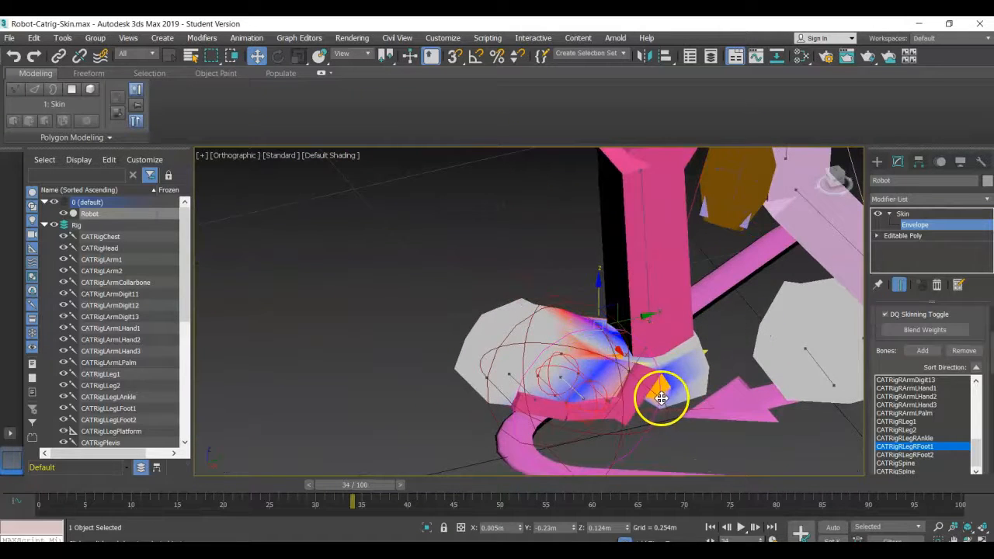
pyautogui.moveTo(609, 294); pyautogui.dragTo(600, 268)
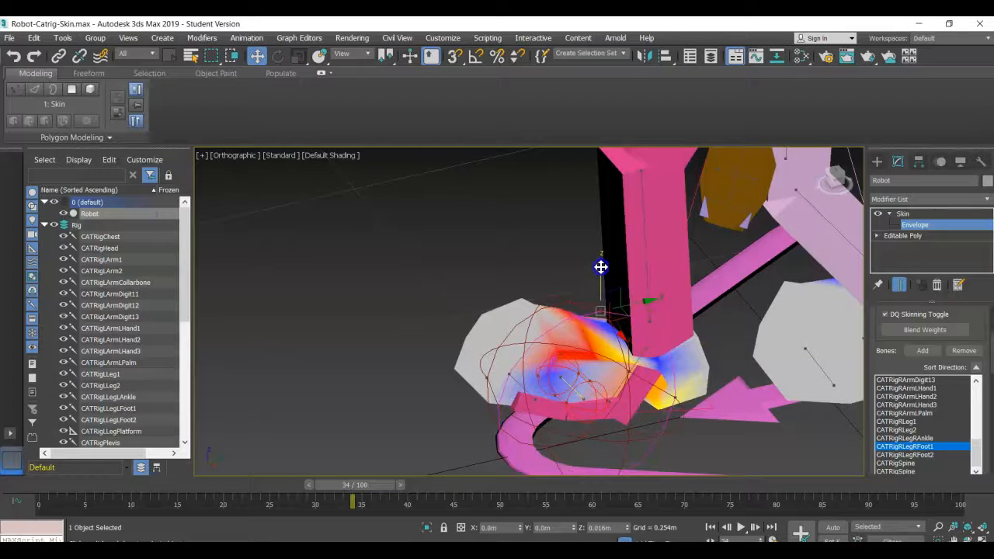
pyautogui.keyDown('alt'); pyautogui.moveTo(588, 304); pyautogui.dragTo(724, 307, button='middle'); pyautogui.keyUp('alt')
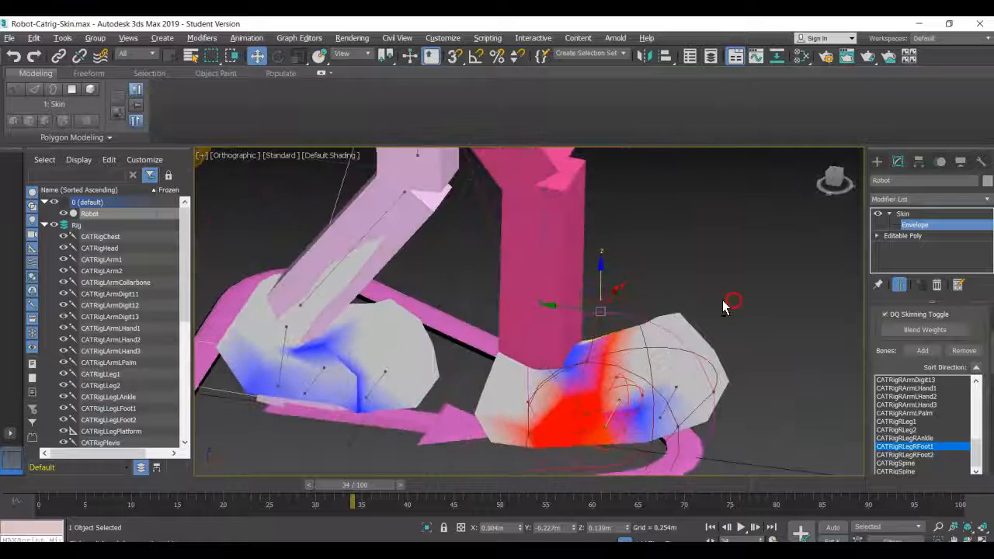
pyautogui.moveTo(603, 267)
pyautogui.mouseDown()
pyautogui.moveTo(599, 292)
pyautogui.moveTo(601, 282)
pyautogui.mouseUp()
pyautogui.keyDown('alt'); pyautogui.moveTo(676, 302); pyautogui.dragTo(698, 311, button='middle'); pyautogui.keyUp('alt')
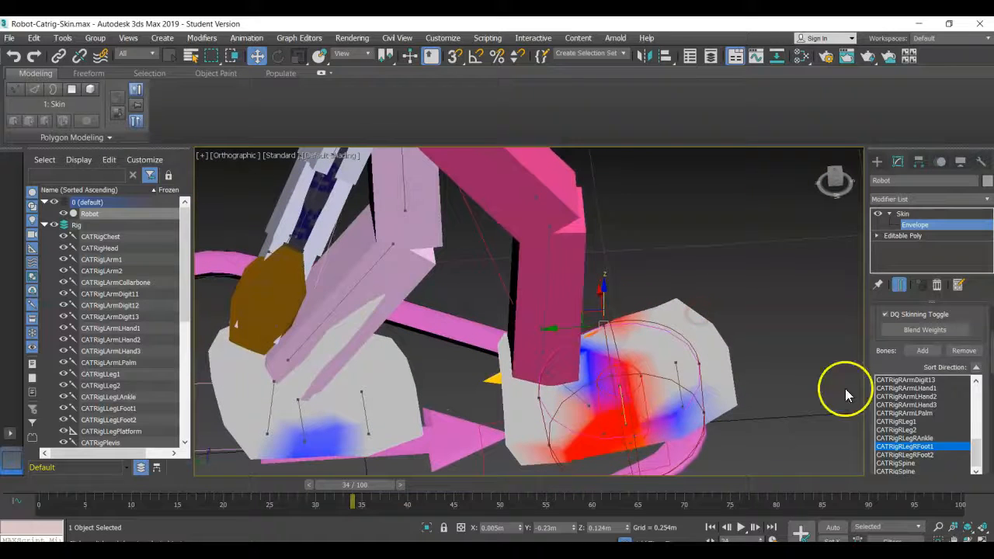
# Select the CATRigLLegLFoot2 bone and shorten its envelope by moving its -X endpoint inward about 0.019 m
pyautogui.moveTo(976, 452); pyautogui.dragTo(972, 420)
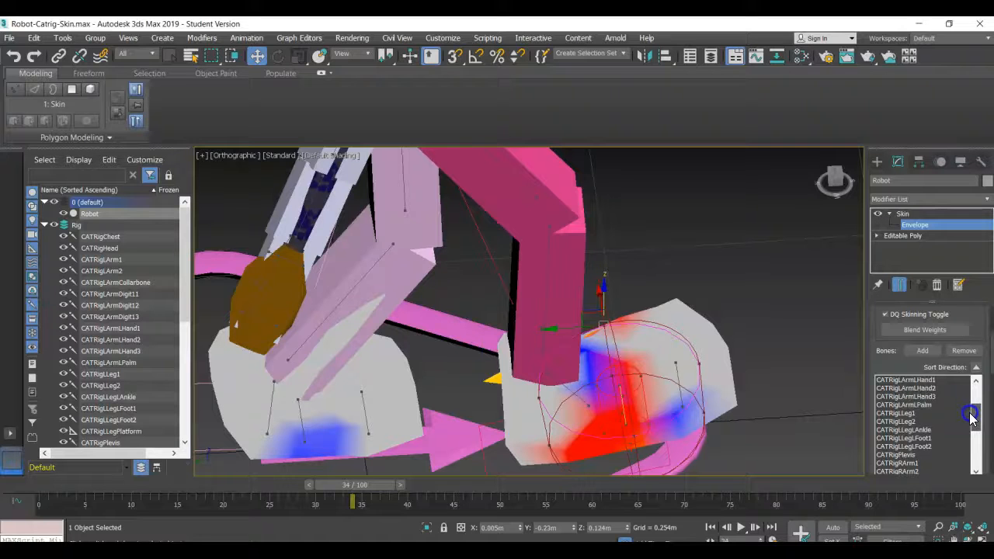
pyautogui.click(924, 447)
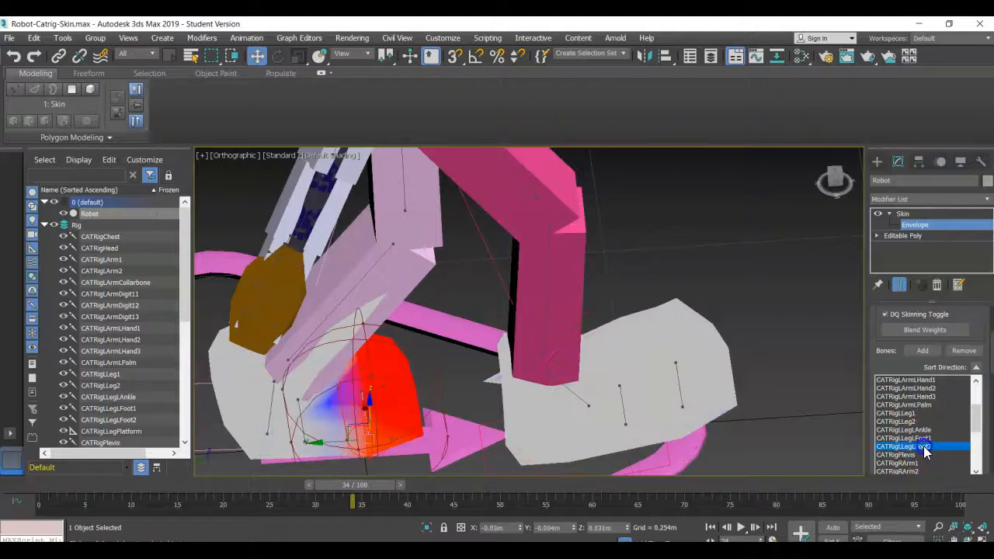
pyautogui.keyDown('alt'); pyautogui.moveTo(780, 403); pyautogui.dragTo(525, 397, button='middle'); pyautogui.keyUp('alt')
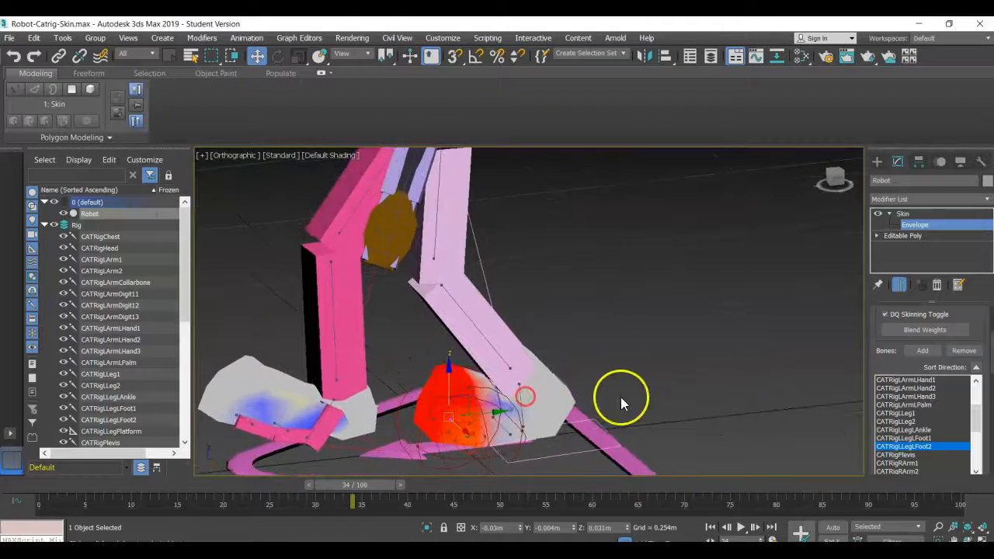
pyautogui.click(891, 438)
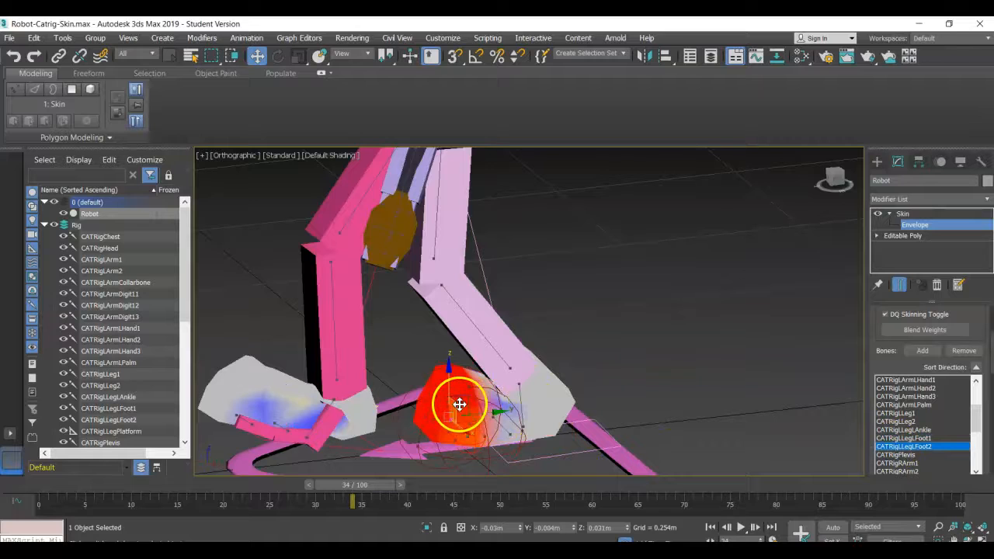
pyautogui.scroll(-2, 460, 404)
pyautogui.scroll(5, 459, 403)
pyautogui.moveTo(467, 417)
pyautogui.mouseDown()
pyautogui.moveTo(486, 351)
pyautogui.moveTo(476, 321)
pyautogui.moveTo(475, 337)
pyautogui.mouseUp()
pyautogui.click(438, 328)
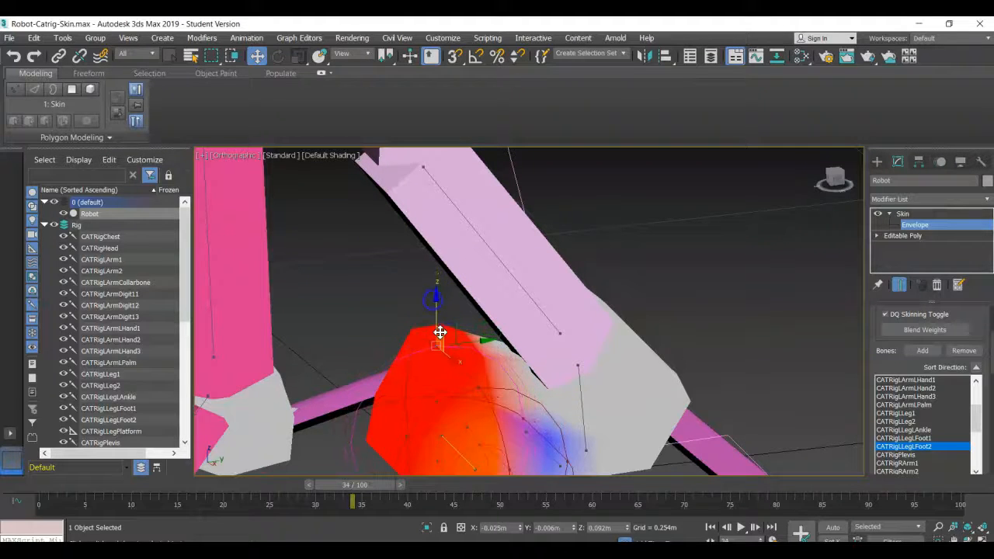
pyautogui.scroll(-2, 440, 333)
pyautogui.keyDown('alt'); pyautogui.moveTo(430, 406); pyautogui.dragTo(519, 425, button='middle'); pyautogui.keyUp('alt')
pyautogui.moveTo(519, 425)
pyautogui.mouseDown()
pyautogui.moveTo(462, 415)
pyautogui.moveTo(438, 396)
pyautogui.moveTo(499, 390)
pyautogui.mouseUp()
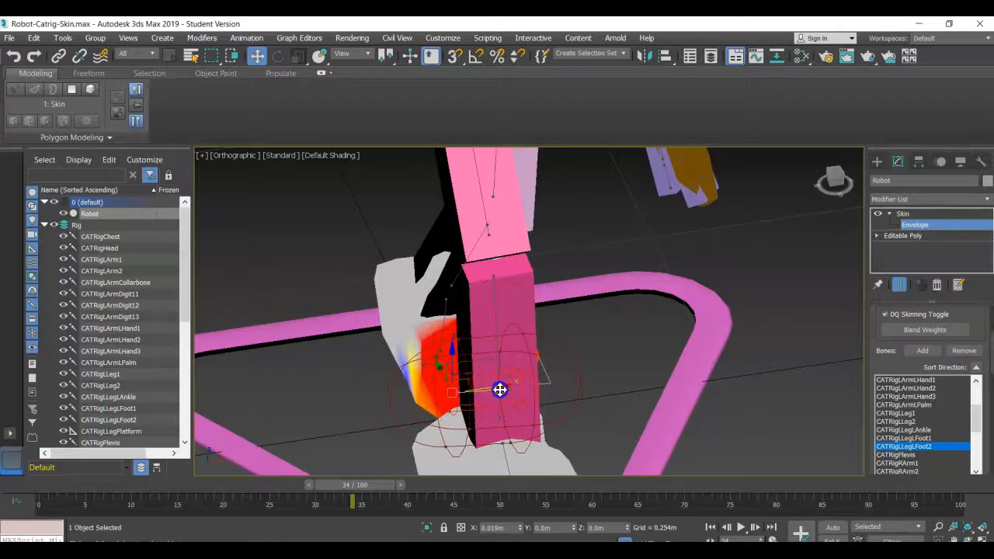
# Adjust the CATRigLLegLFoot1 envelope radius at the +X end by moving its cross-section point to about Y -0.023 m
pyautogui.keyDown('alt'); pyautogui.moveTo(616, 396); pyautogui.dragTo(553, 405, button='middle'); pyautogui.keyUp('alt')
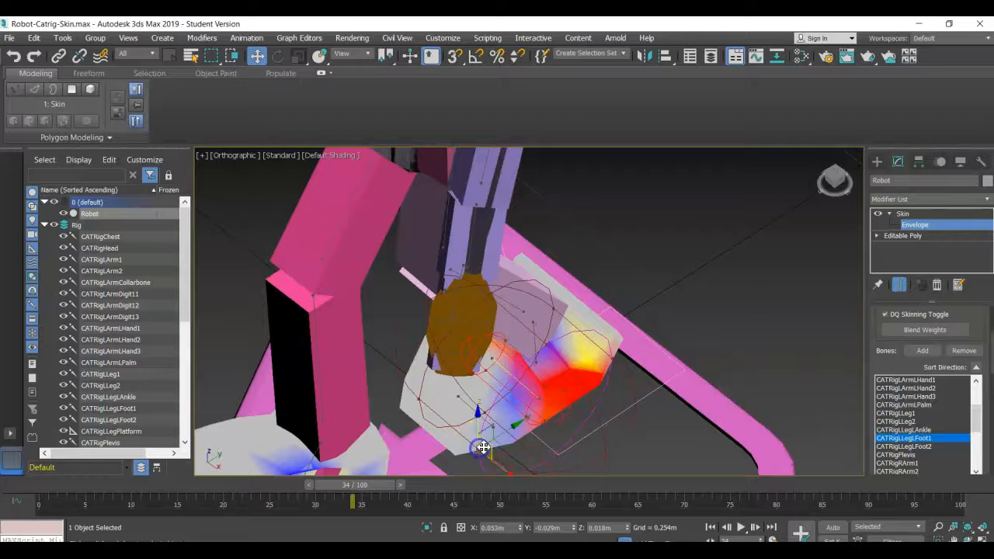
pyautogui.moveTo(517, 425)
pyautogui.mouseDown()
pyautogui.moveTo(535, 409)
pyautogui.moveTo(527, 427)
pyautogui.mouseUp()
pyautogui.keyDown('alt'); pyautogui.moveTo(566, 423); pyautogui.dragTo(513, 399, button='middle'); pyautogui.keyUp('alt')
pyautogui.keyDown('alt'); pyautogui.moveTo(509, 412); pyautogui.dragTo(677, 417, button='middle'); pyautogui.keyUp('alt')
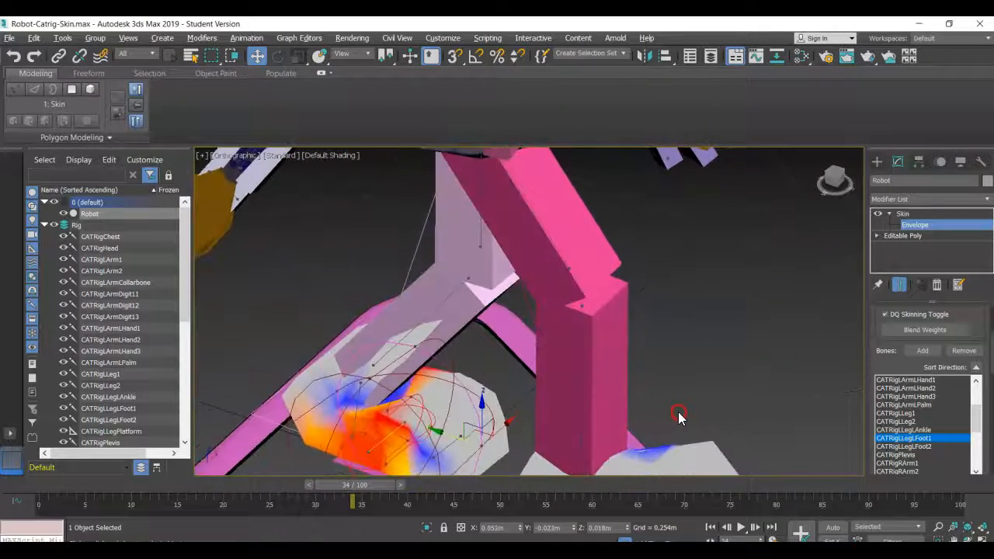
# Adjust the CATRigLLegLFoot1 envelope radius at the -X end by moving its cross-section point to about Y -0.022 m
pyautogui.scroll(-3, 378, 395)
pyautogui.moveTo(400, 399); pyautogui.dragTo(405, 368, button='middle')
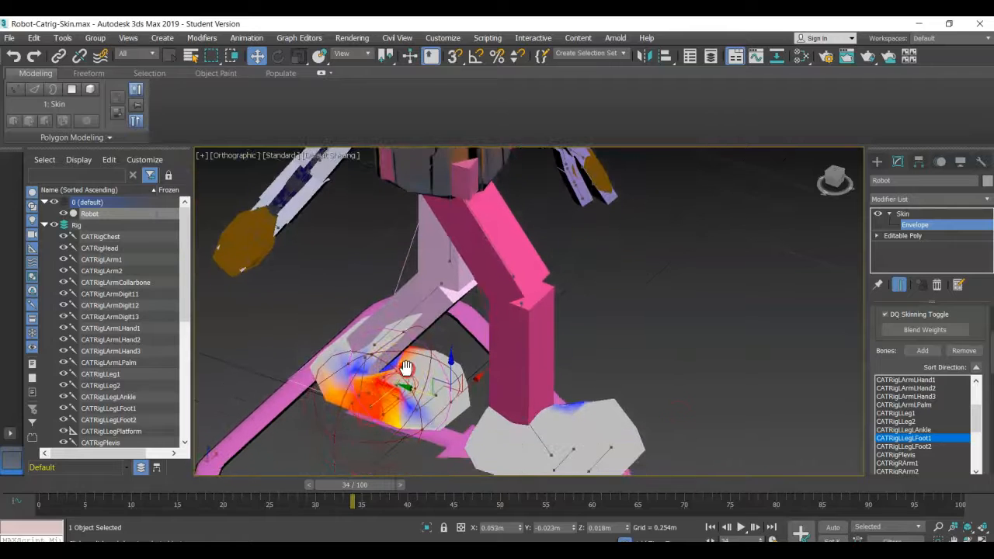
pyautogui.click(421, 428)
pyautogui.moveTo(381, 417); pyautogui.dragTo(377, 414)
# Shorten the CATRigLLegLFoot1 envelope by moving its -X endpoint inward to about X -0.017 m
pyautogui.keyDown('alt'); pyautogui.moveTo(674, 374); pyautogui.dragTo(645, 373, button='middle'); pyautogui.keyUp('alt')
pyautogui.scroll(5, 409, 413)
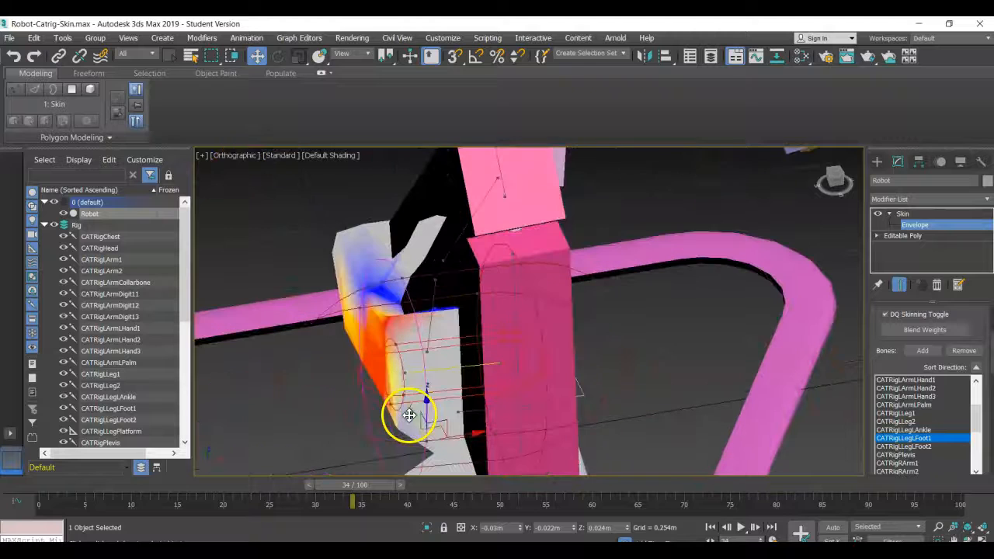
pyautogui.click(403, 374)
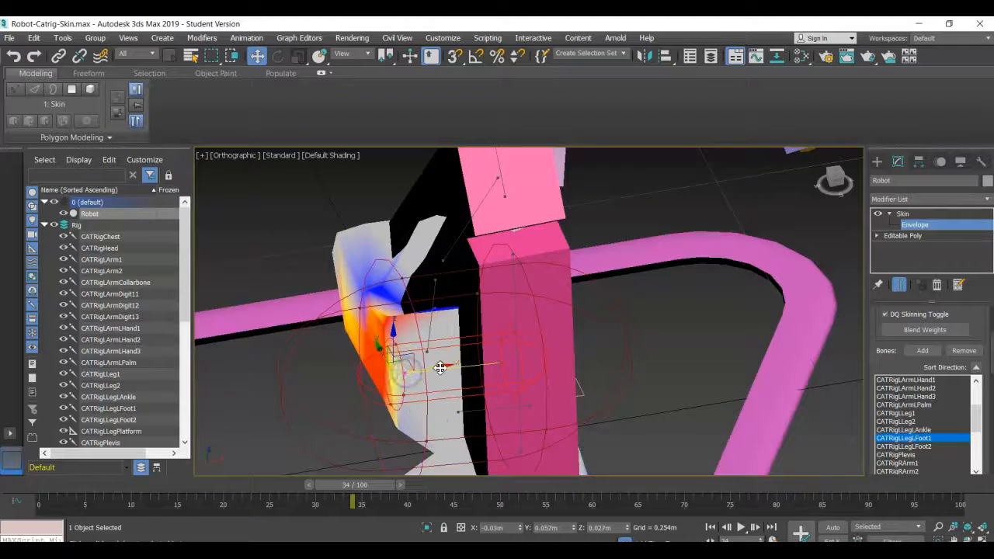
pyautogui.moveTo(443, 367); pyautogui.dragTo(456, 364)
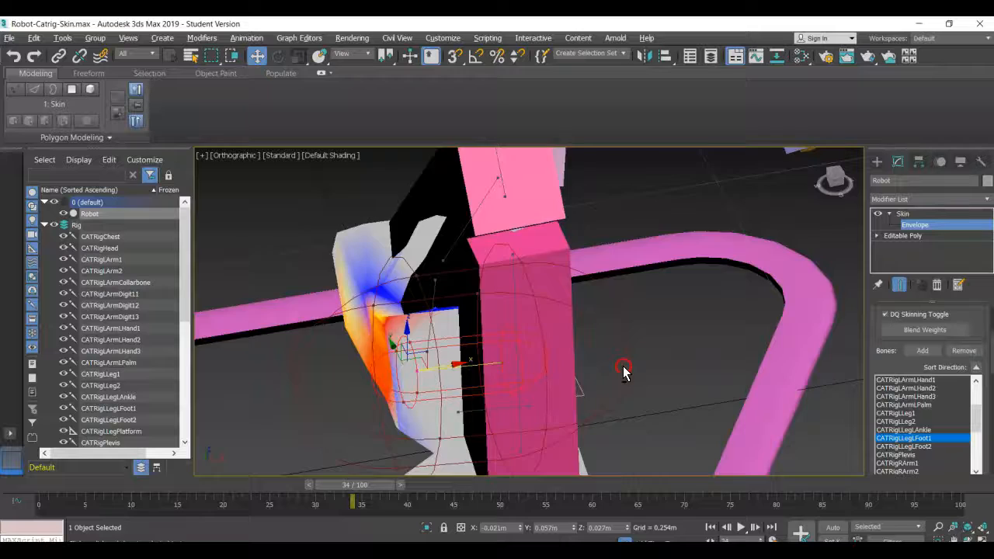
pyautogui.keyDown('alt'); pyautogui.moveTo(623, 368); pyautogui.dragTo(544, 354, button='middle'); pyautogui.keyUp('alt')
pyautogui.scroll(-3, 367, 388)
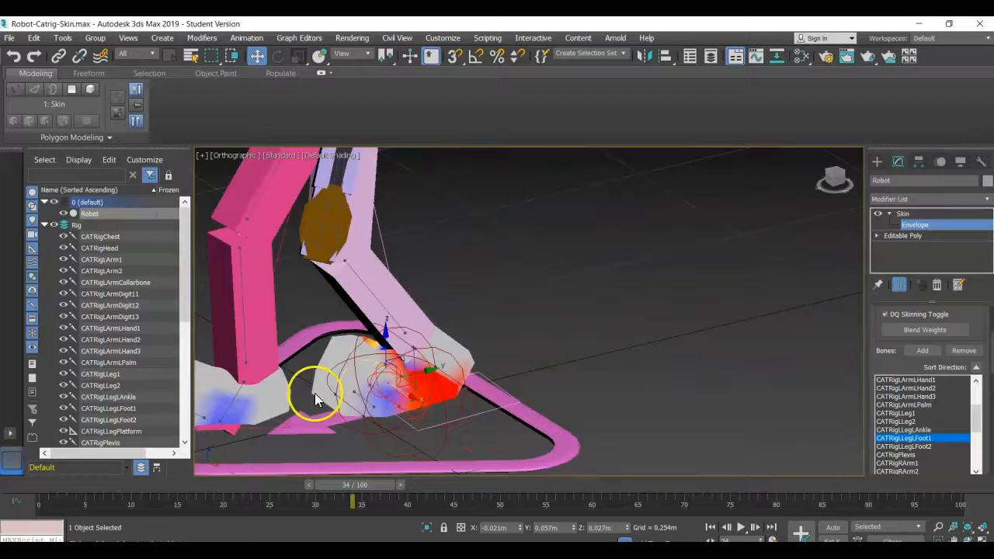
pyautogui.keyDown('alt'); pyautogui.moveTo(234, 408); pyautogui.dragTo(394, 421, button='middle'); pyautogui.keyUp('alt')
pyautogui.scroll(4, 358, 390)
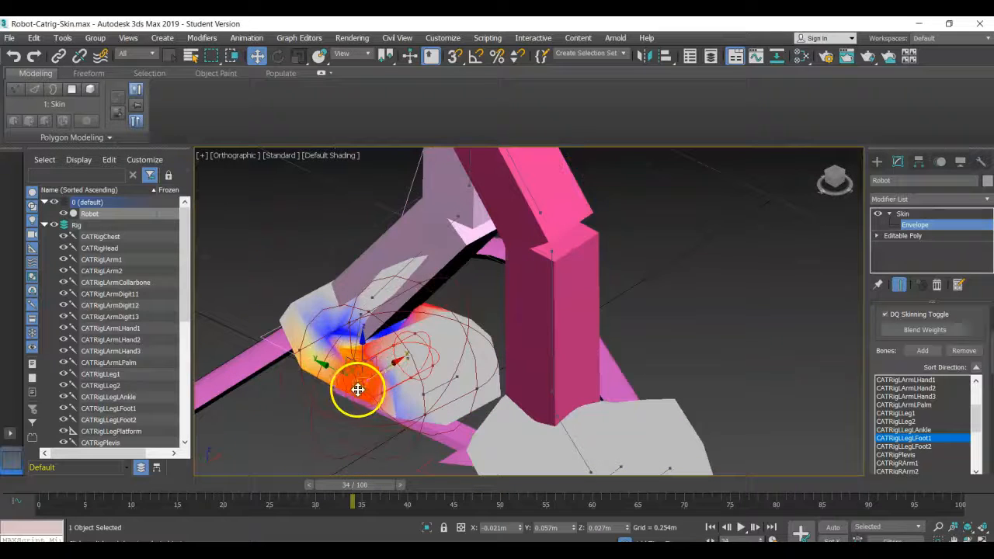
pyautogui.moveTo(394, 363); pyautogui.dragTo(397, 363)
# Play the walk animation to check how both feet deform, and stop the playback
pyautogui.keyDown('alt'); pyautogui.moveTo(395, 371); pyautogui.dragTo(272, 355, button='middle'); pyautogui.keyUp('alt')
pyautogui.scroll(-4, 271, 425)
pyautogui.keyDown('alt'); pyautogui.moveTo(270, 418); pyautogui.dragTo(257, 446, button='middle'); pyautogui.keyUp('alt')
pyautogui.keyDown('alt'); pyautogui.moveTo(328, 410); pyautogui.dragTo(458, 409, button='middle'); pyautogui.keyUp('alt')
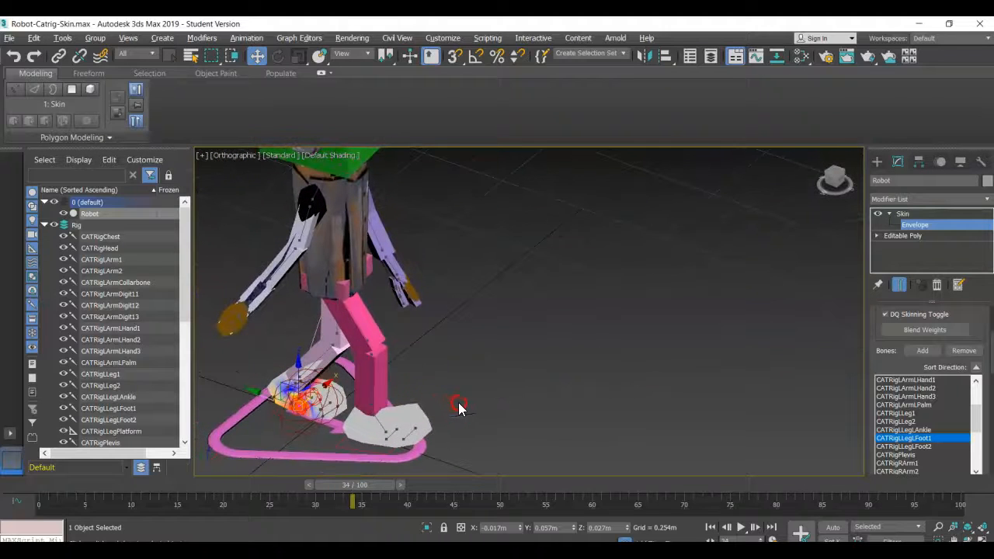
pyautogui.click(740, 528)
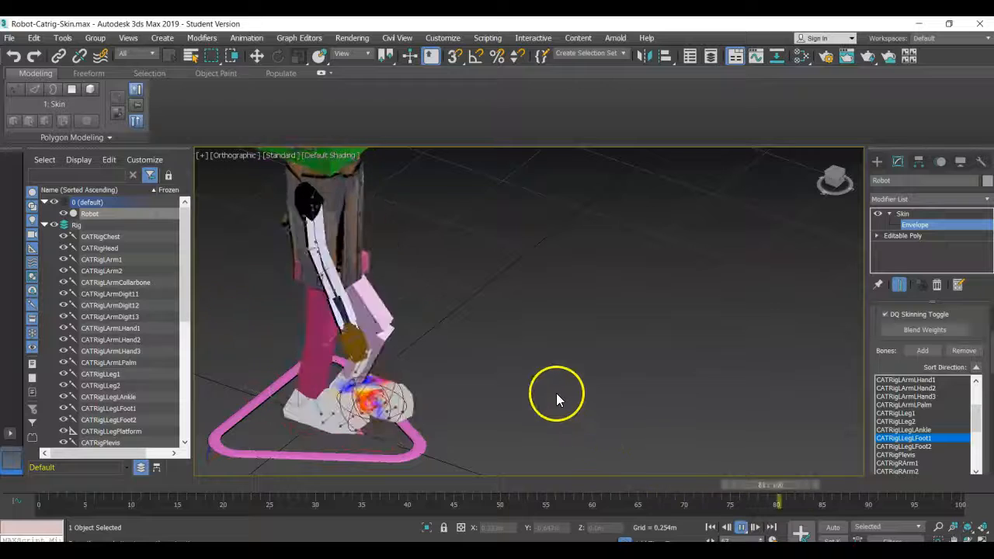
pyautogui.click(742, 529)
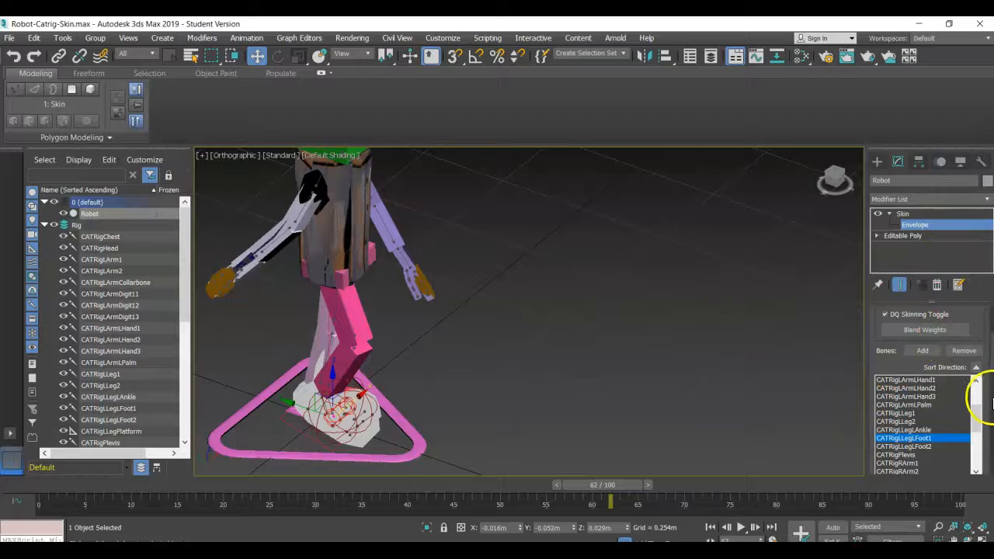
# Turn off envelope editing and scrub the walk animation to frame 71 to inspect the feet with their textures shown
pyautogui.moveTo(990, 357); pyautogui.dragTo(988, 330)
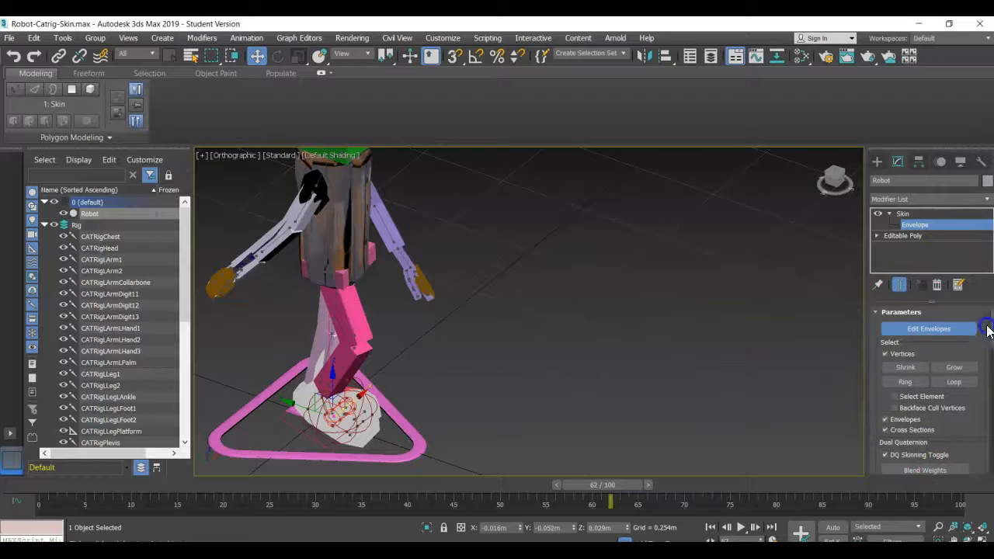
pyautogui.click(950, 329)
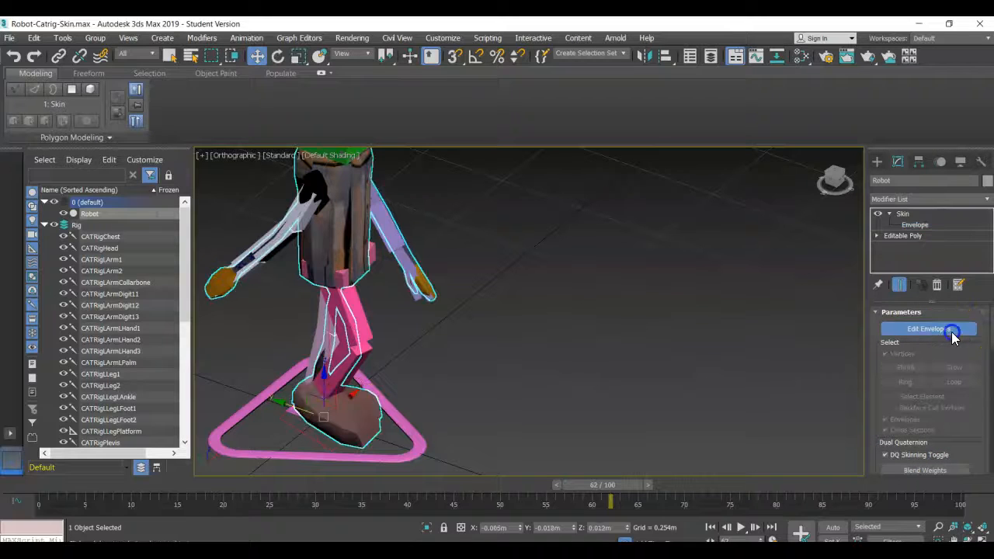
pyautogui.moveTo(611, 484); pyautogui.dragTo(695, 481)
pyautogui.moveTo(486, 362); pyautogui.dragTo(585, 377, button='middle')
pyautogui.moveTo(679, 485); pyautogui.dragTo(683, 461)
# Inspect the robot's torso and arms from the front, scrub to frame 66, and turn envelope editing back on
pyautogui.keyDown('alt'); pyautogui.moveTo(676, 404); pyautogui.dragTo(630, 411, button='middle'); pyautogui.keyUp('alt')
pyautogui.keyDown('alt'); pyautogui.moveTo(622, 353); pyautogui.dragTo(702, 479, button='middle'); pyautogui.keyUp('alt')
pyautogui.scroll(3, 548, 377)
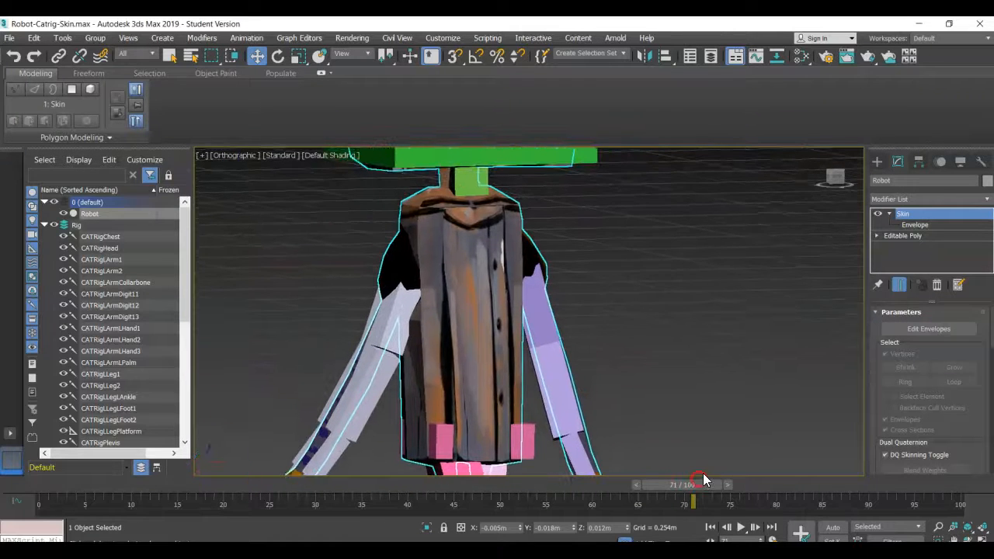
pyautogui.moveTo(691, 498); pyautogui.dragTo(648, 487)
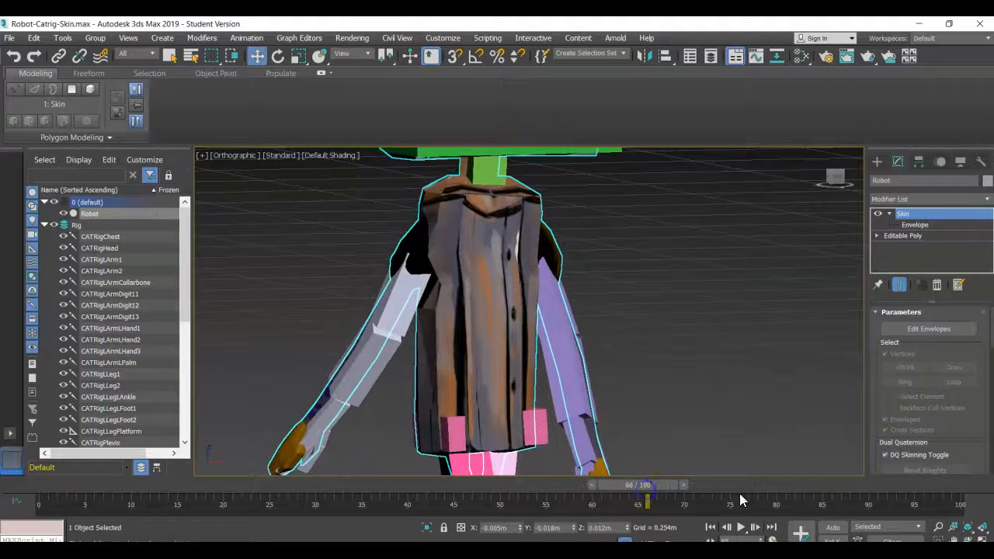
pyautogui.scroll(-5, 923, 444)
pyautogui.scroll(5, 922, 433)
pyautogui.click(936, 332)
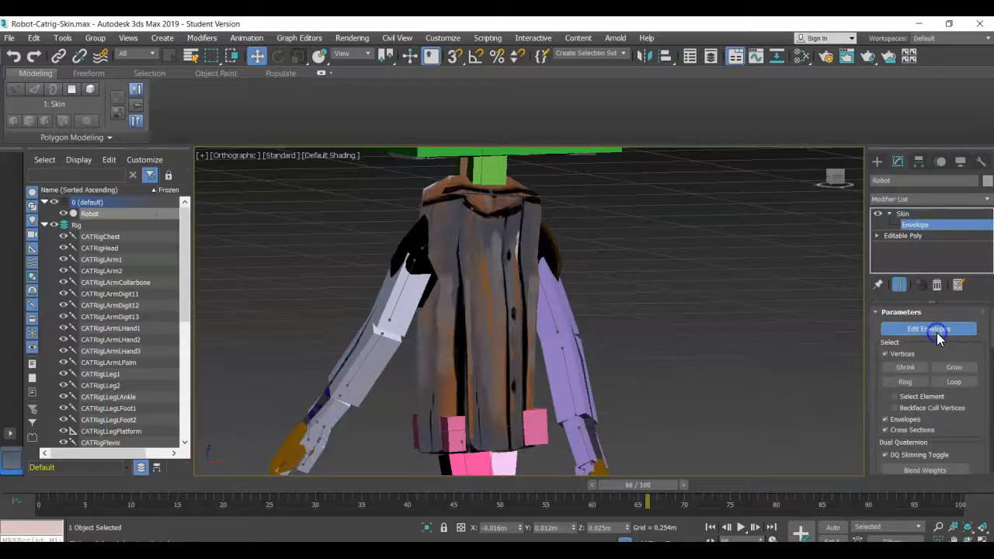
# Select the CATRigChest bone for envelope editing and examine its influence on the robot's torso
pyautogui.scroll(-3, 934, 407)
pyautogui.scroll(-5, 934, 412)
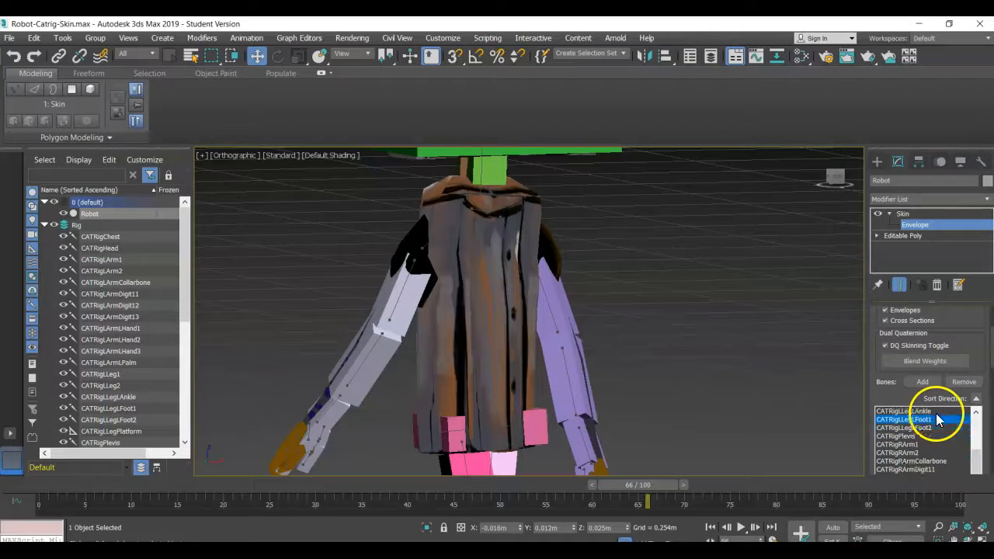
pyautogui.scroll(-3, 979, 463)
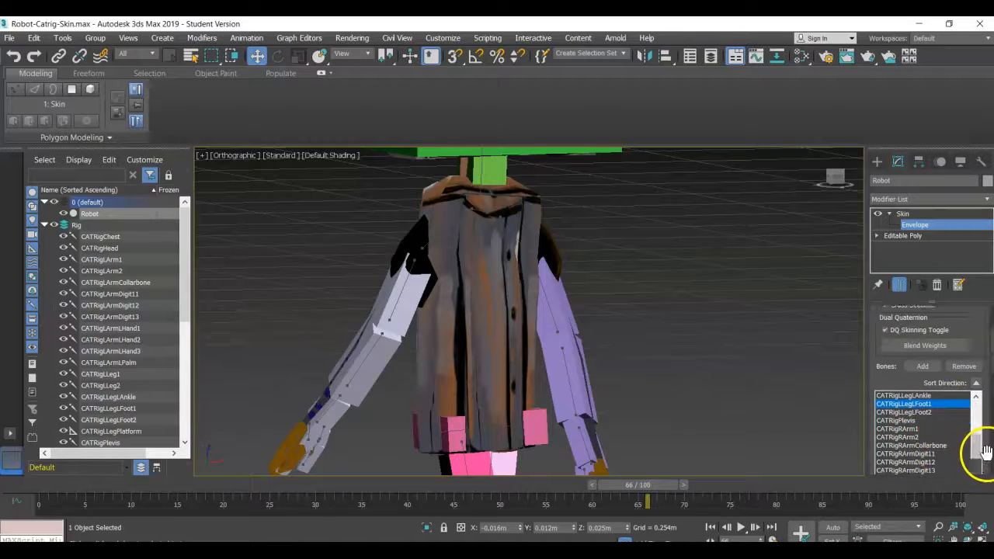
pyautogui.moveTo(976, 419); pyautogui.dragTo(975, 392)
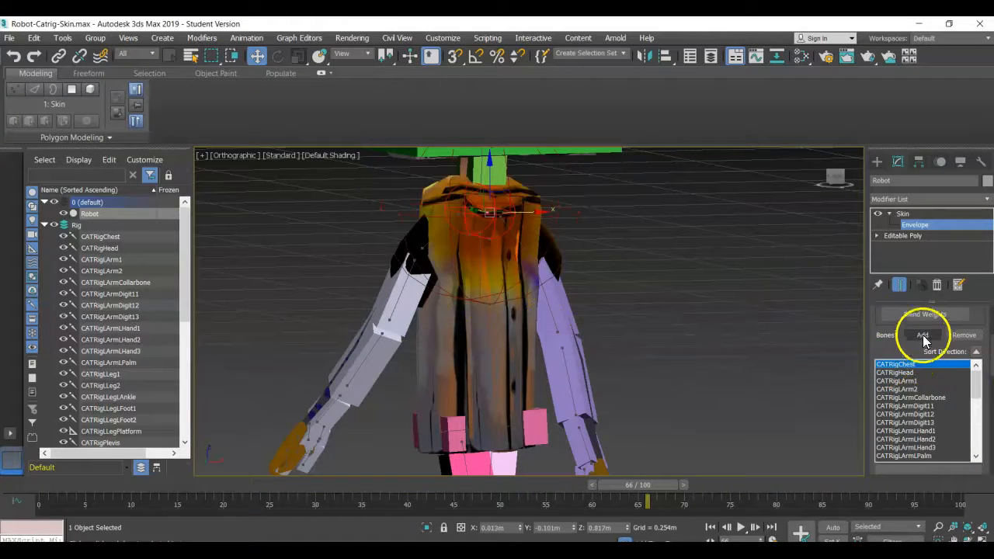
pyautogui.moveTo(535, 286)
pyautogui.keyDown('alt'); pyautogui.mouseDown(button='middle')
pyautogui.moveTo(646, 285)
pyautogui.moveTo(577, 275)
pyautogui.moveTo(349, 281)
pyautogui.moveTo(566, 288)
pyautogui.moveTo(552, 288)
pyautogui.mouseUp(button='middle'); pyautogui.keyUp('alt')
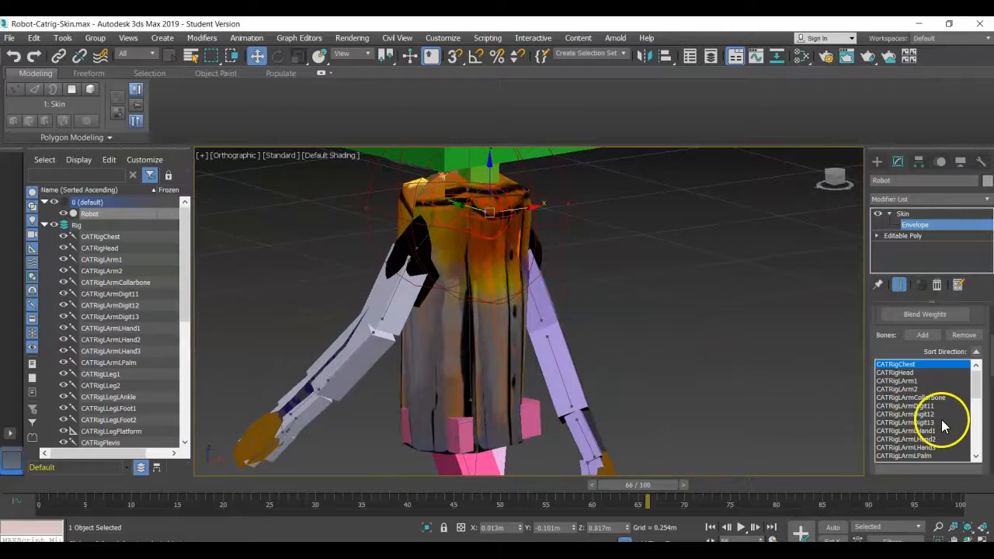
# Examine the CATRigLArmCollarbone envelope, and reselect CATRigChest to compare its weighting around the shoulders
pyautogui.click(916, 398)
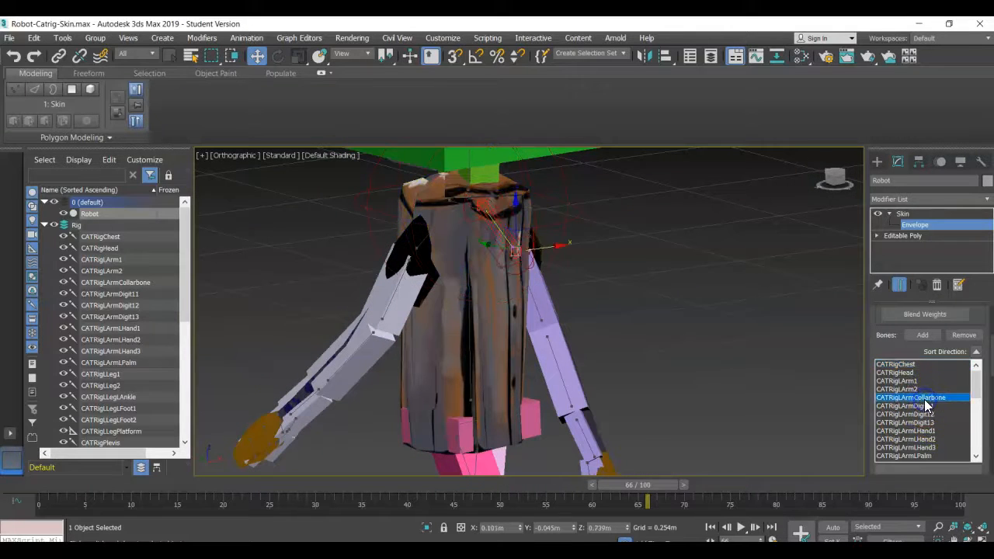
pyautogui.keyDown('alt'); pyautogui.moveTo(682, 307); pyautogui.dragTo(655, 312, button='middle'); pyautogui.keyUp('alt')
pyautogui.click(894, 365)
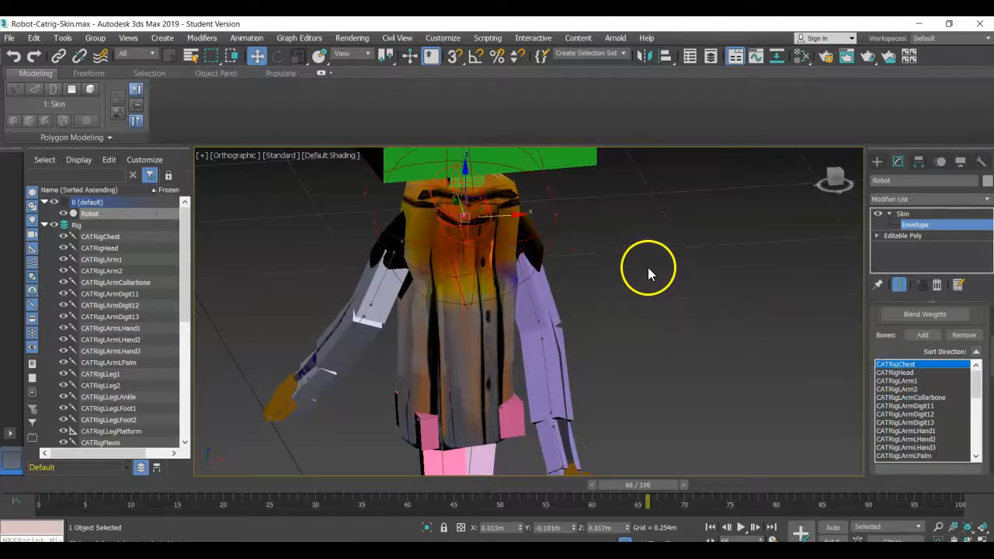
pyautogui.moveTo(617, 281)
pyautogui.keyDown('alt'); pyautogui.mouseDown(button='middle')
pyautogui.moveTo(779, 266)
pyautogui.moveTo(620, 273)
pyautogui.mouseUp(button='middle'); pyautogui.keyUp('alt')
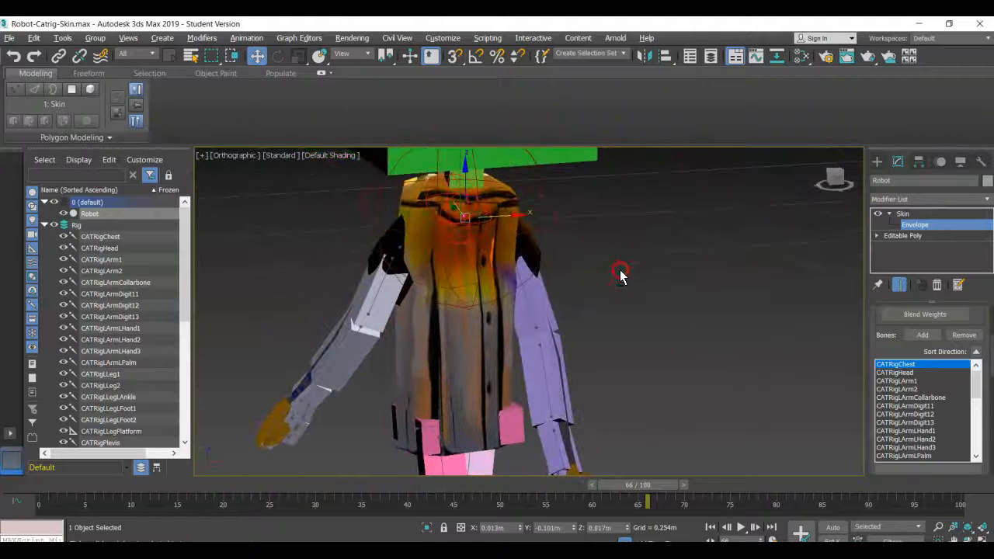
# Turn off envelope editing on the Skin modifier and bring the whole robot into view
pyautogui.scroll(-4, 546, 287)
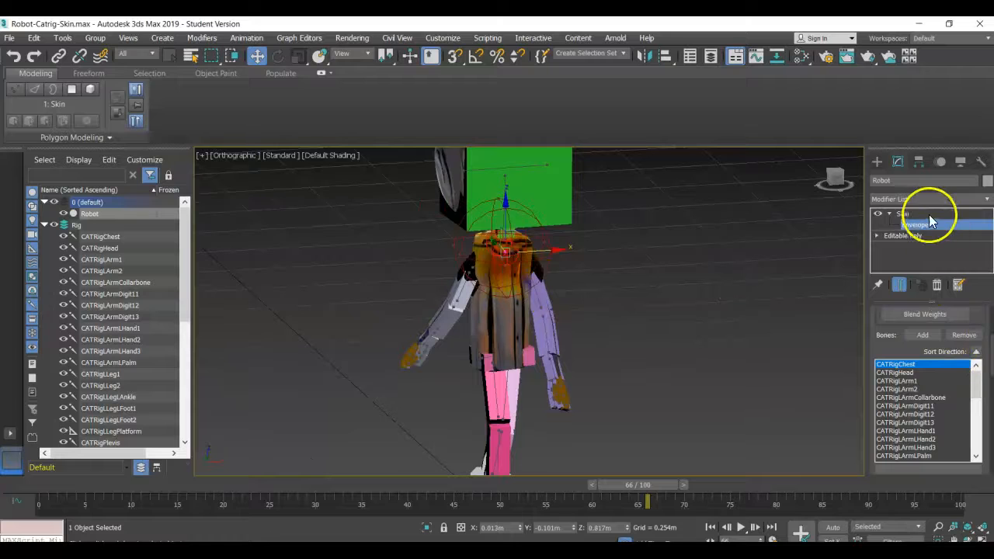
pyautogui.scroll(5, 959, 333)
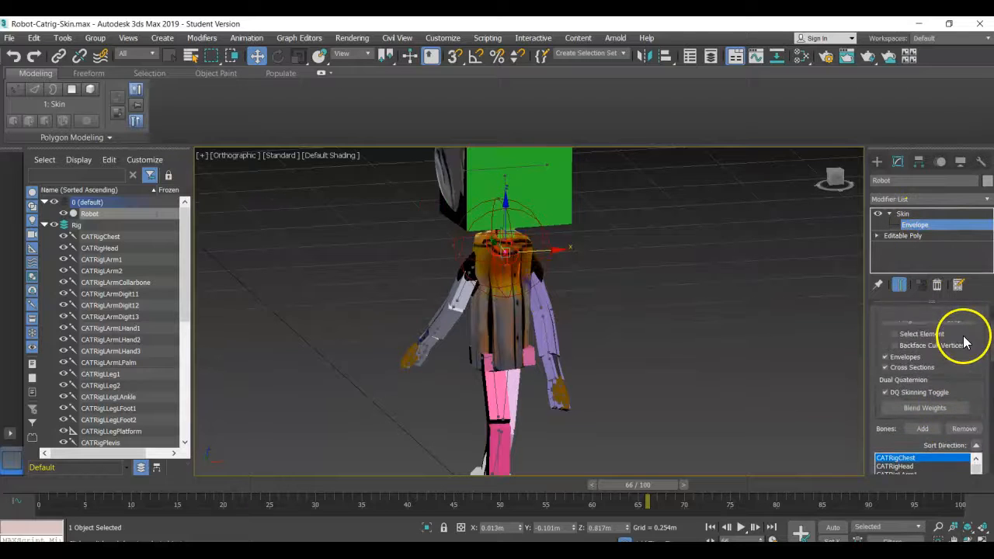
pyautogui.click(952, 329)
pyautogui.click(564, 252)
pyautogui.scroll(-3, 564, 264)
pyautogui.keyDown('alt'); pyautogui.moveTo(564, 282); pyautogui.dragTo(582, 293, button='middle'); pyautogui.keyUp('alt')
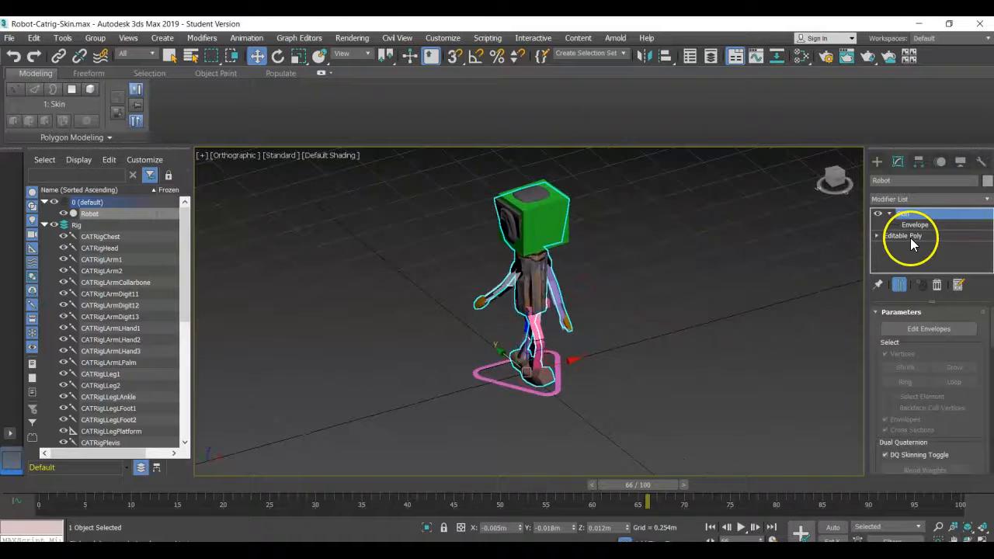
# Save the scene under its current file name
pyautogui.click(11, 40)
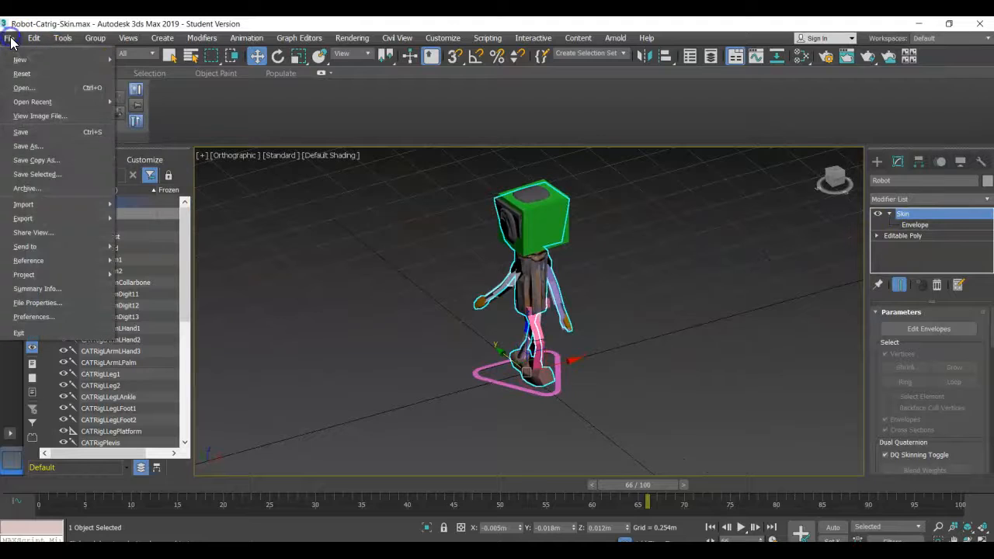
pyautogui.click(24, 134)
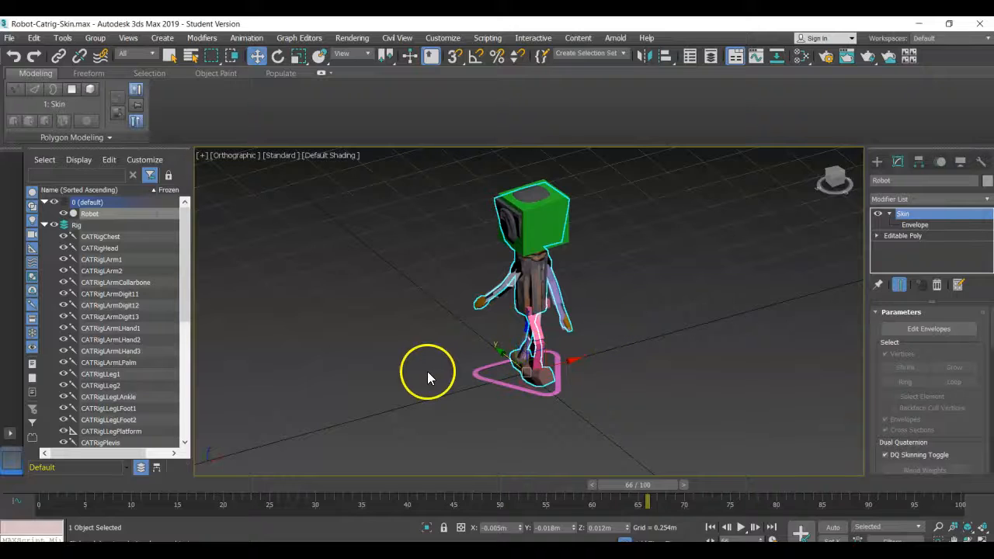
pyautogui.moveTo(473, 333); pyautogui.dragTo(403, 354, button='middle')
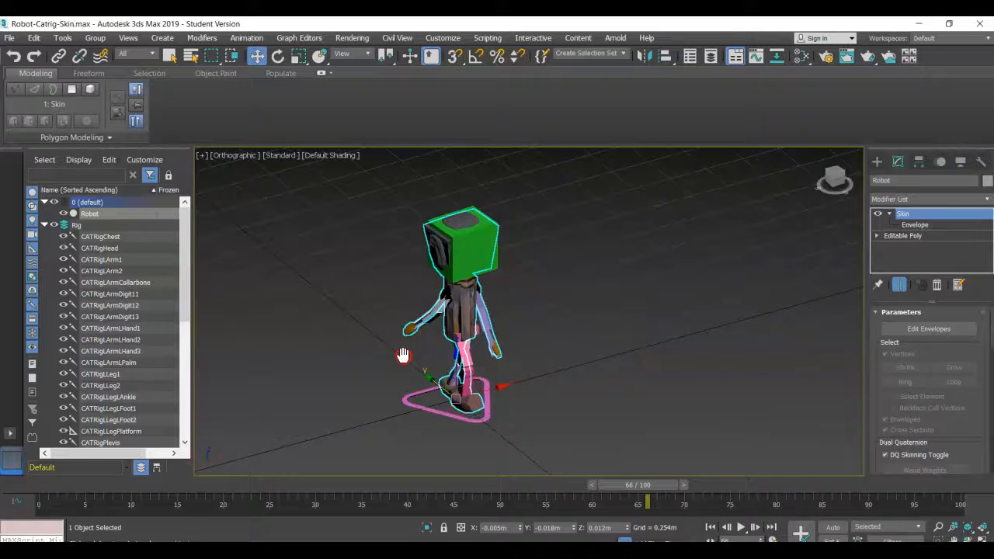